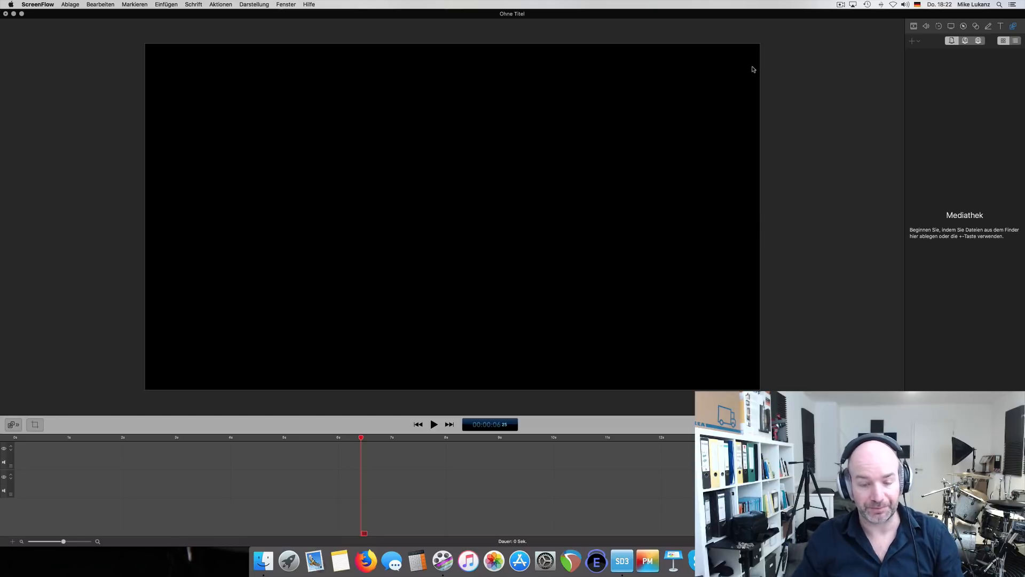
Step: Switch to Superior Drummer 3 and play the drum groove, jumping to around bar 10 before stopping playback
left_click(623, 563)
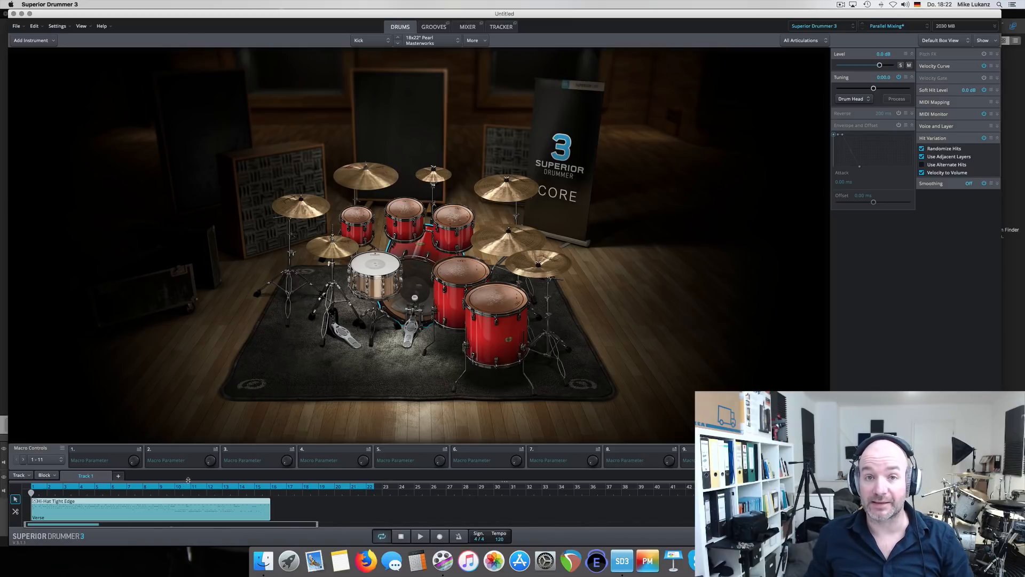
key("space")
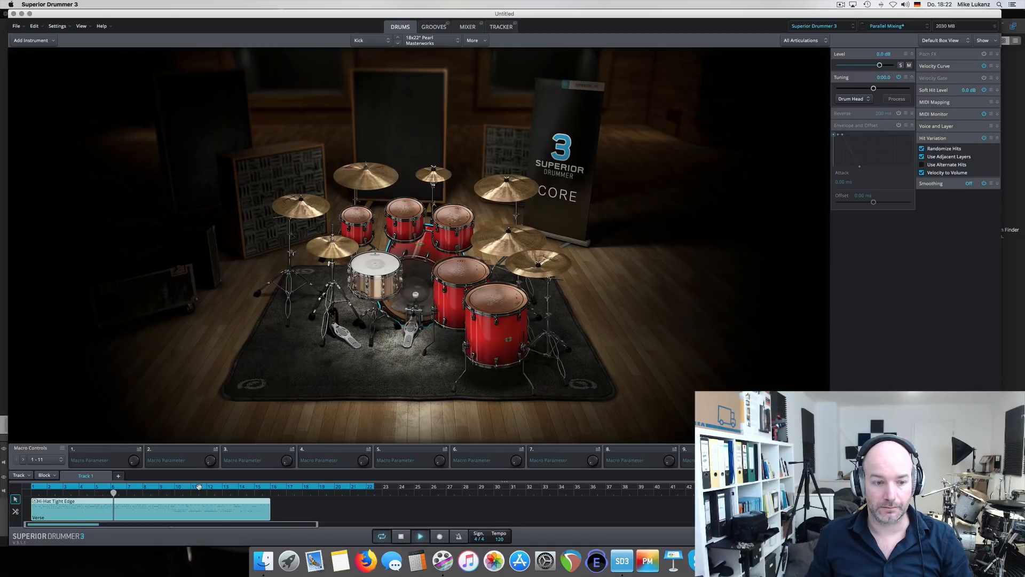
left_click(177, 490)
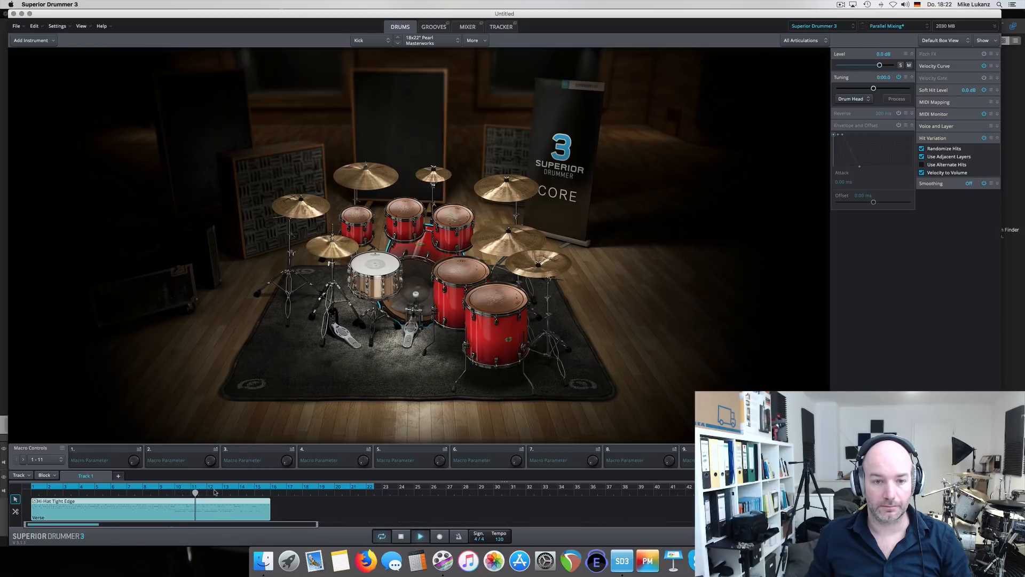
key("space")
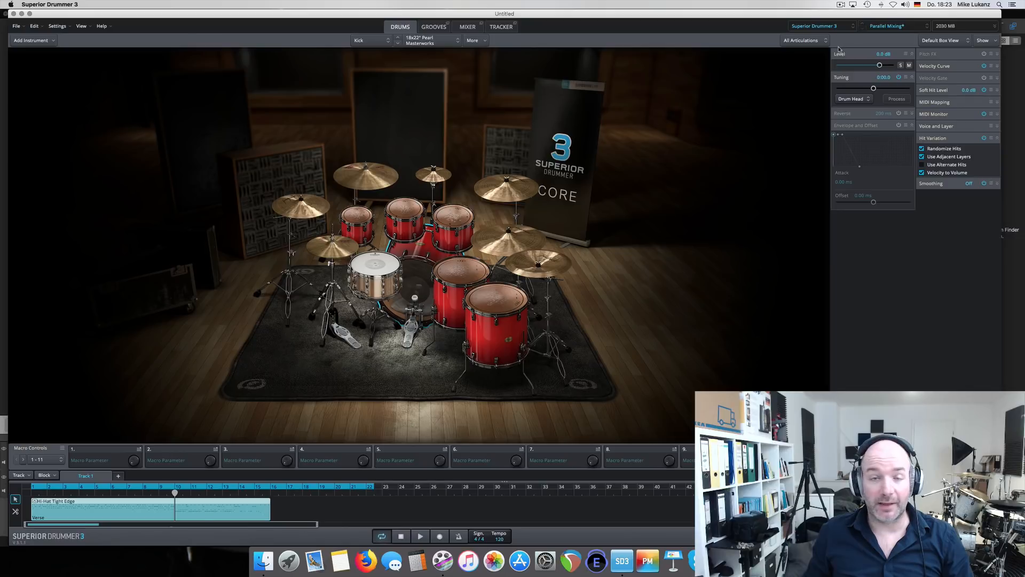
Step: Open the mixer and hide all microphone channels, leaving only the buses and the output channel shown
left_click(470, 29)
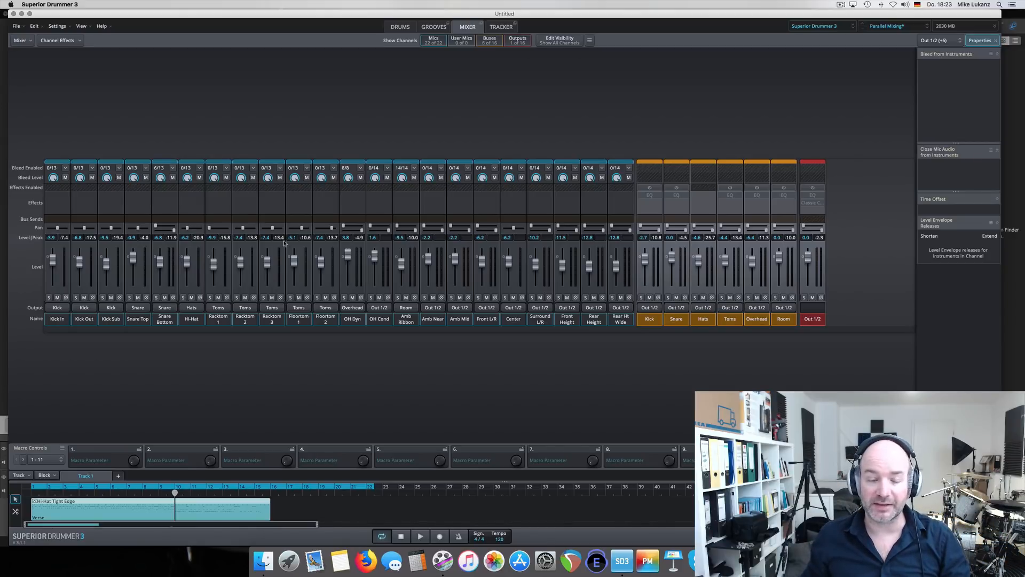
left_click(59, 320)
left_click(101, 324)
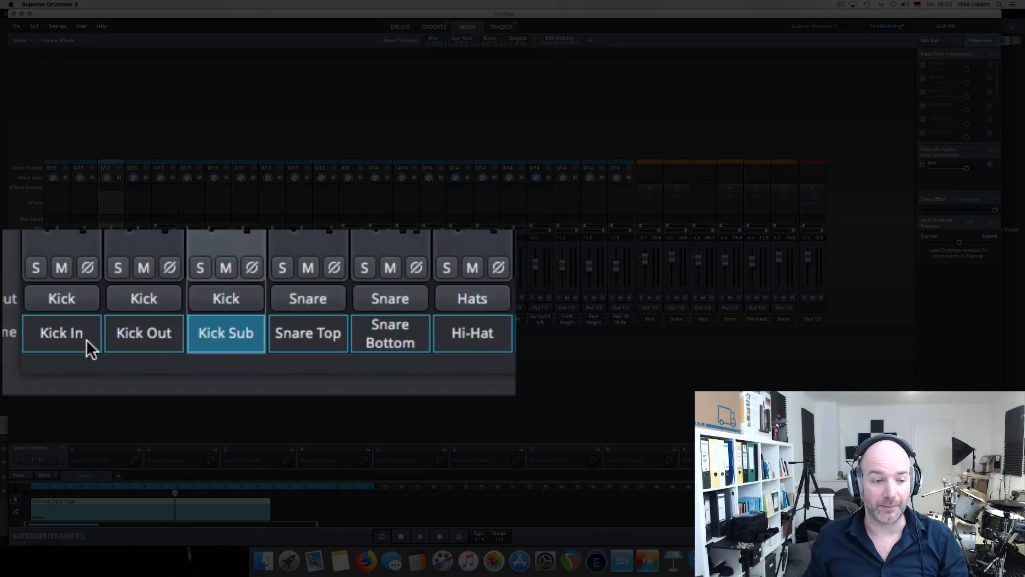
left_click(70, 338)
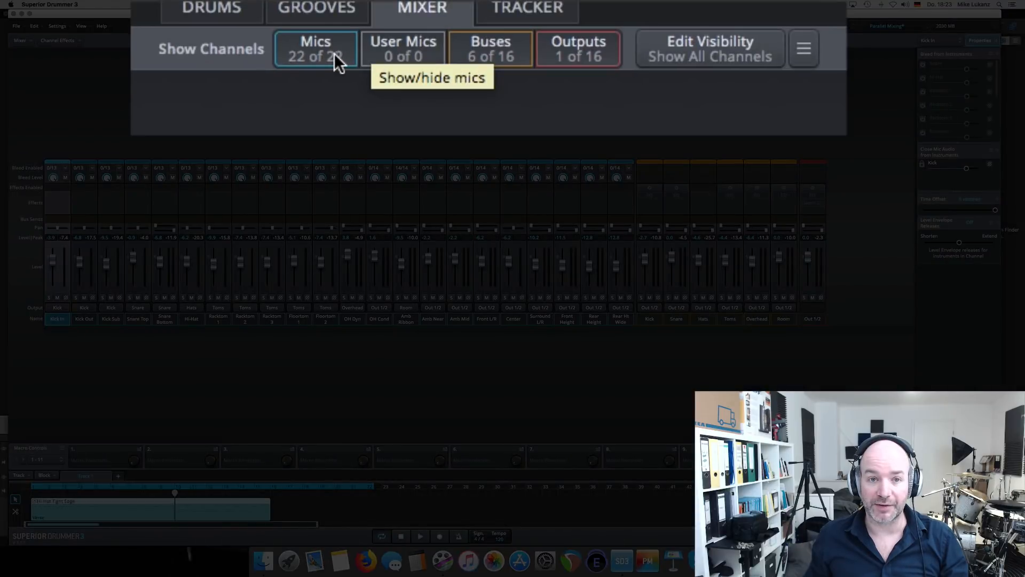
left_click(439, 42)
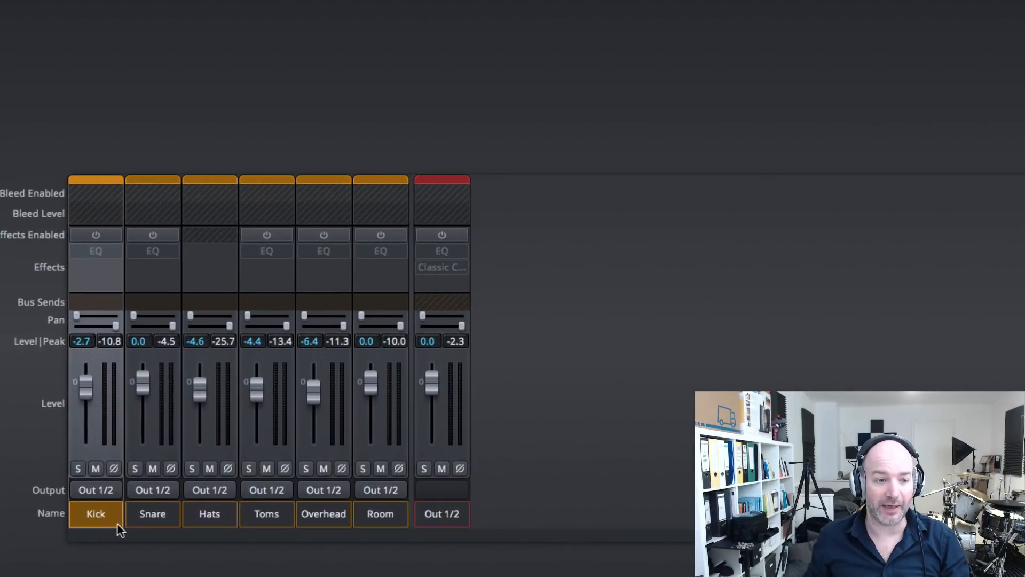
Step: Select the buses from Kick to Room, then examine the EQ curve on the Kick bus and close it
left_click(367, 517, "shift")
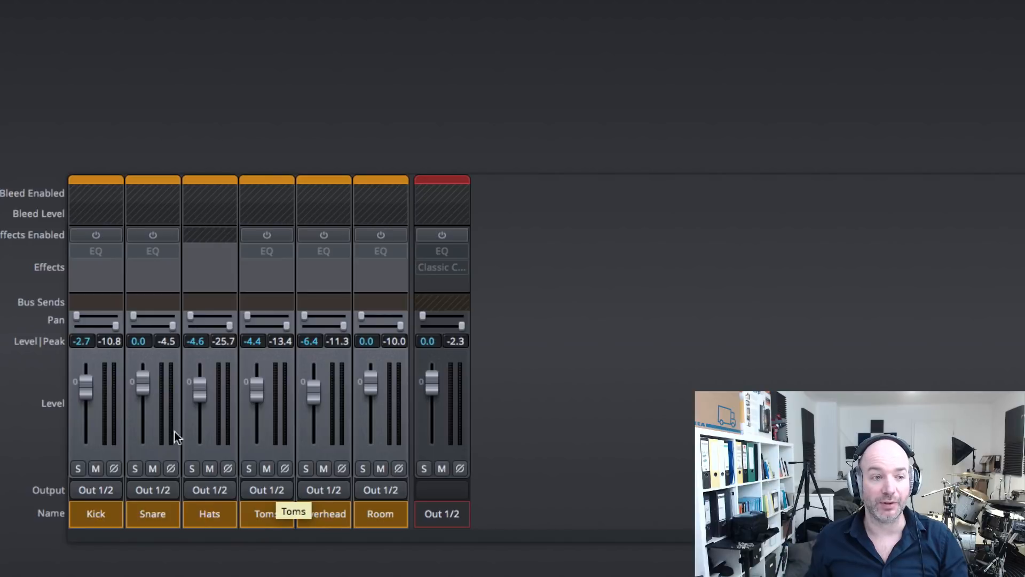
left_click(99, 511)
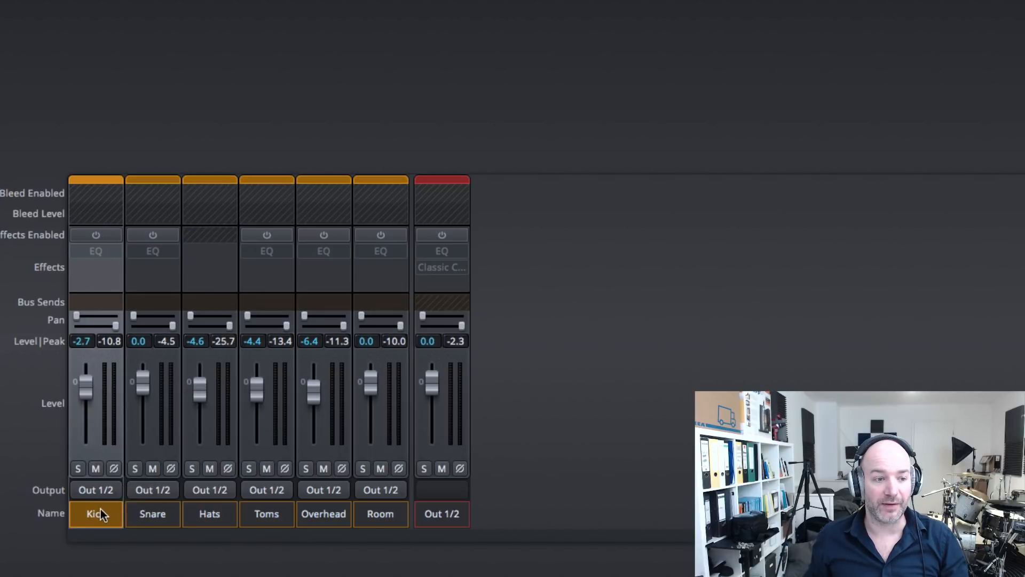
left_click(96, 250)
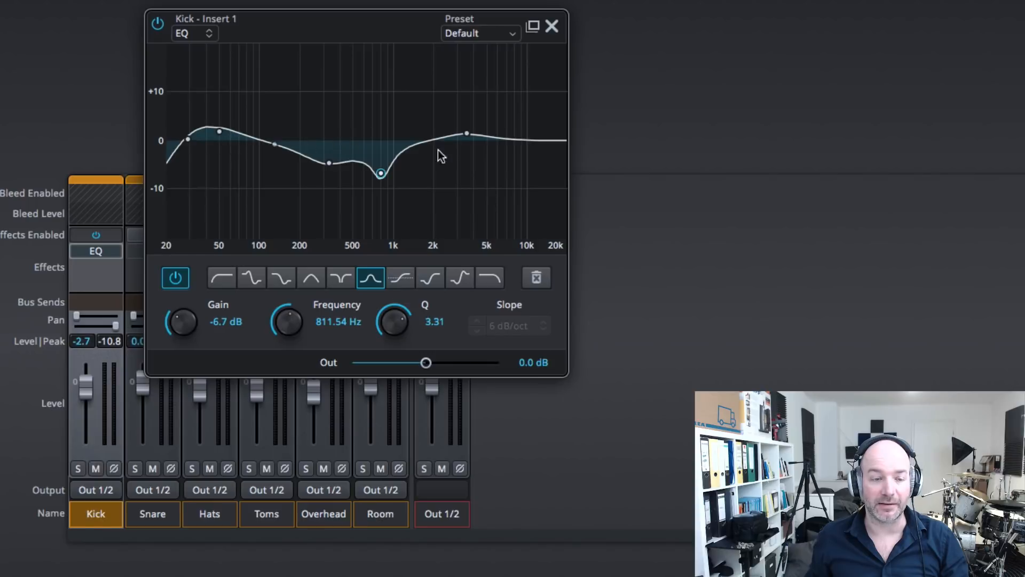
left_click(552, 27)
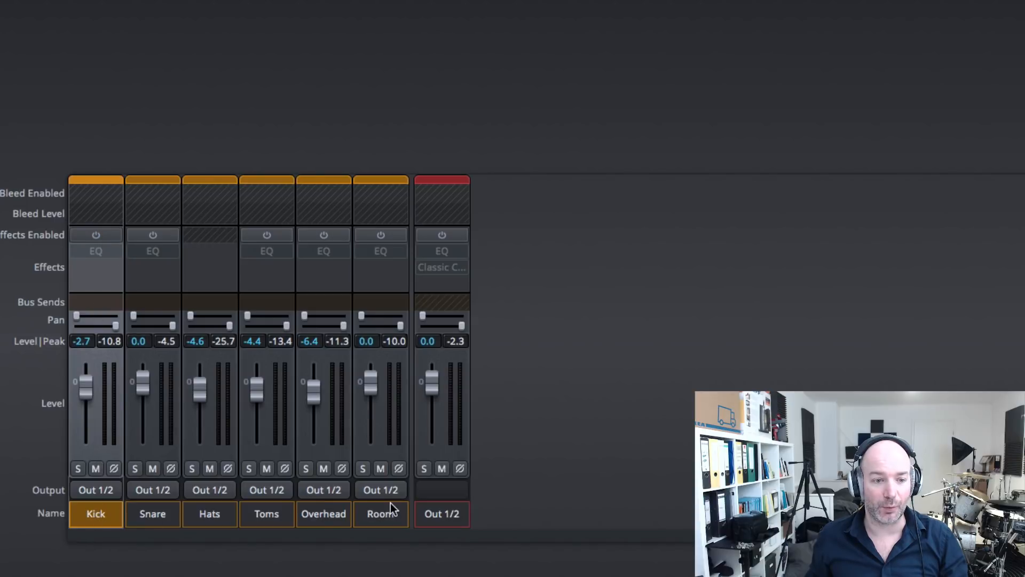
Step: Extend the channel selection from the Kick bus through Out 1/2 and examine the output's Classic Compressor settings
left_click(433, 515, "shift")
double_click(443, 268)
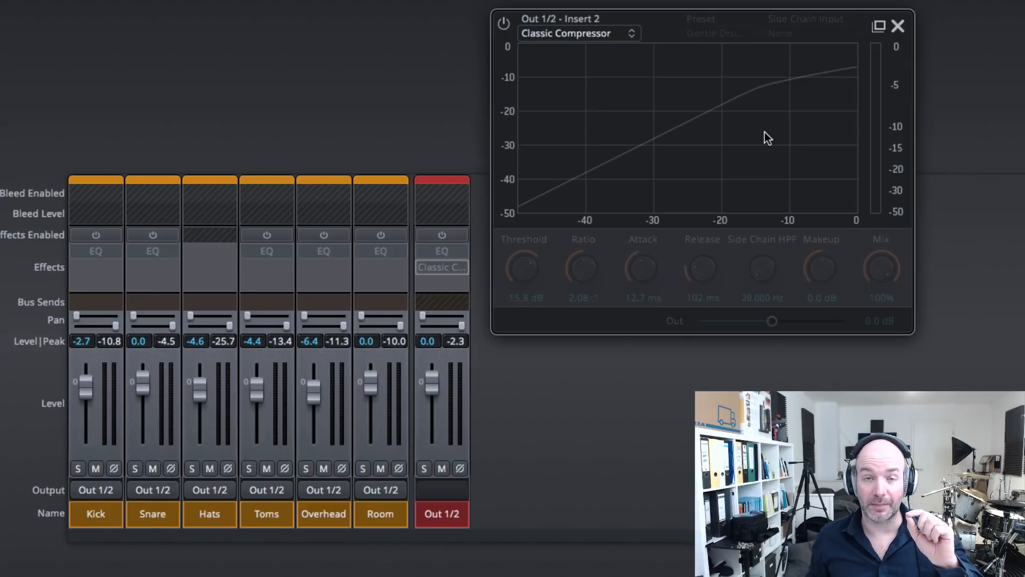
left_click(896, 26)
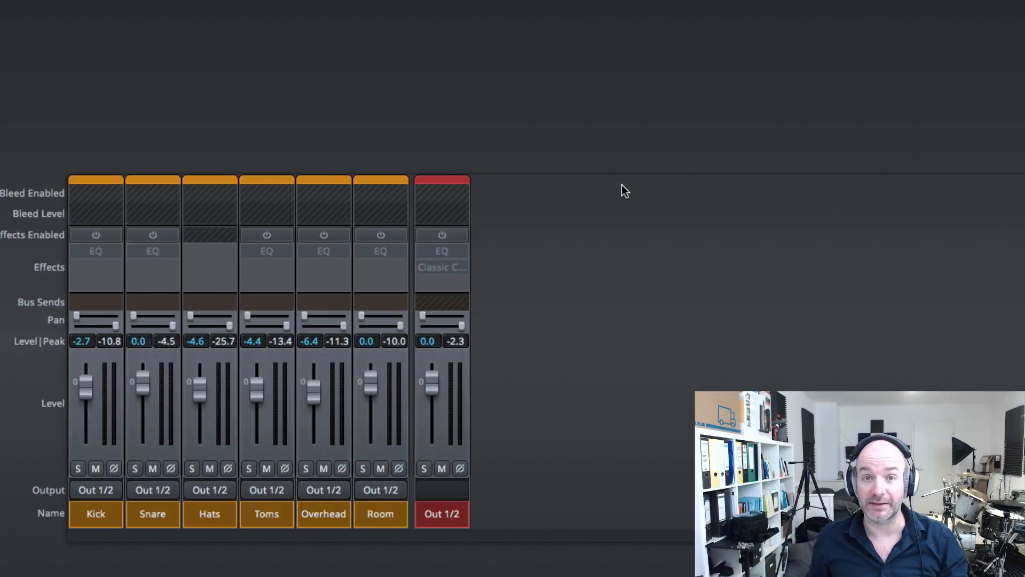
Step: Play the groove while comparing the selected channels with effects on and off, leaving all their effects enabled
key("space")
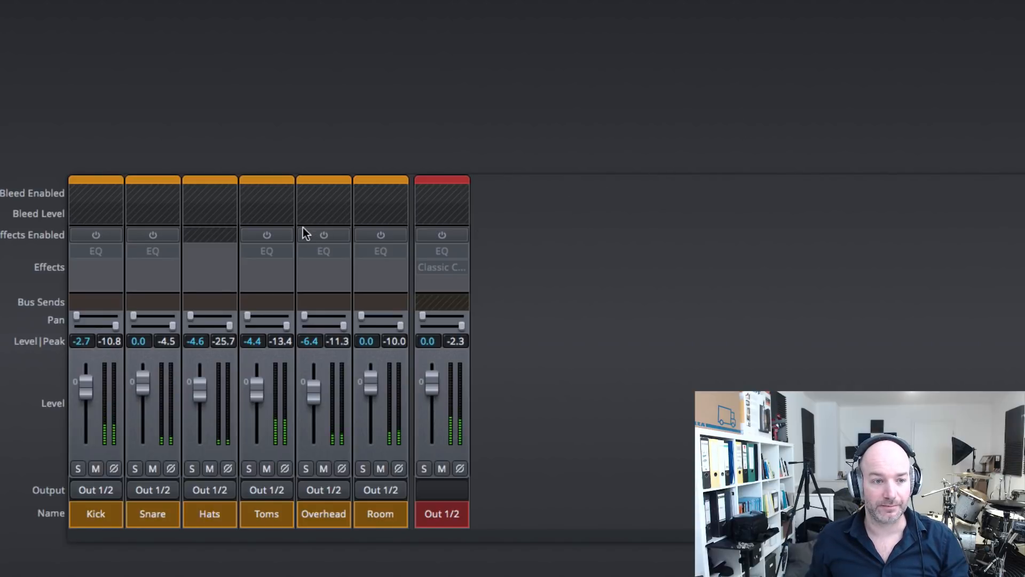
left_click(271, 235)
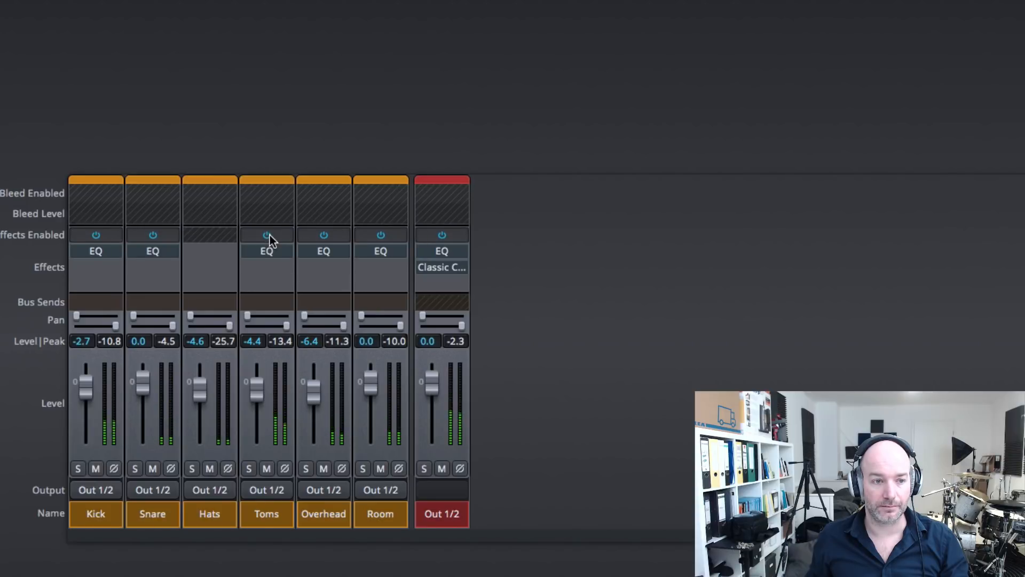
left_click(270, 235)
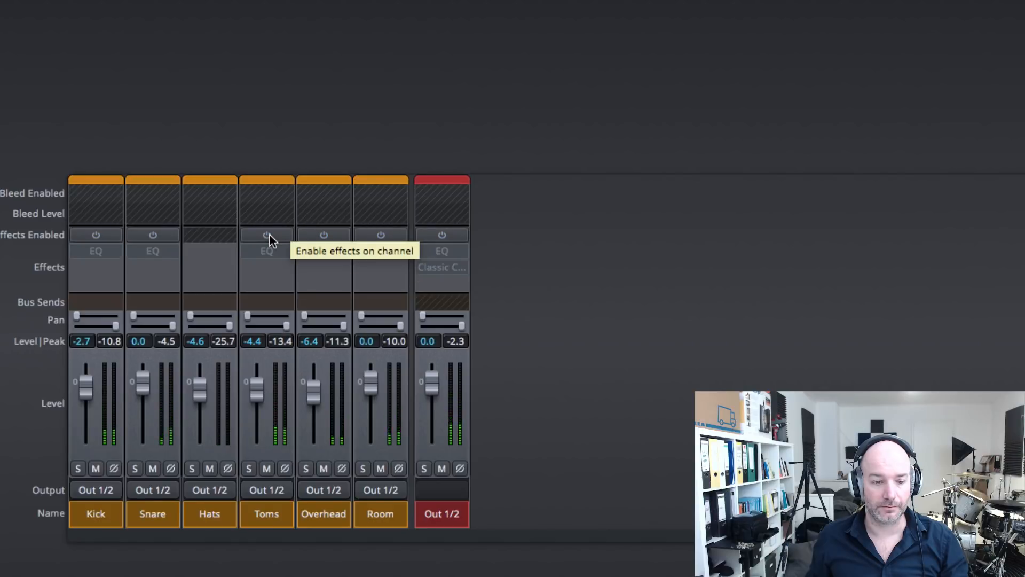
left_click(270, 234)
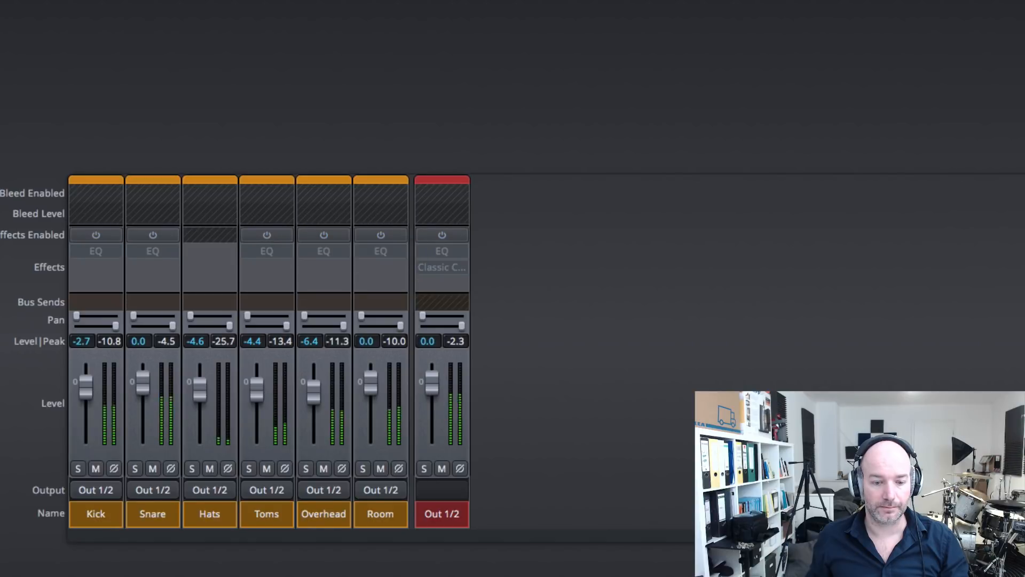
left_click(327, 234)
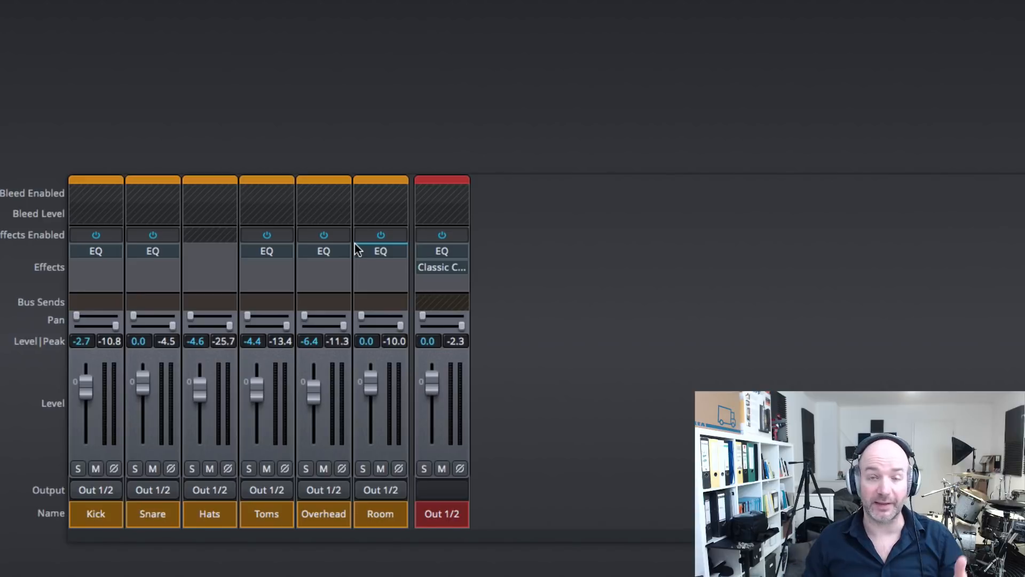
Step: Solo the Snare bus and release its solo again
left_click(380, 523)
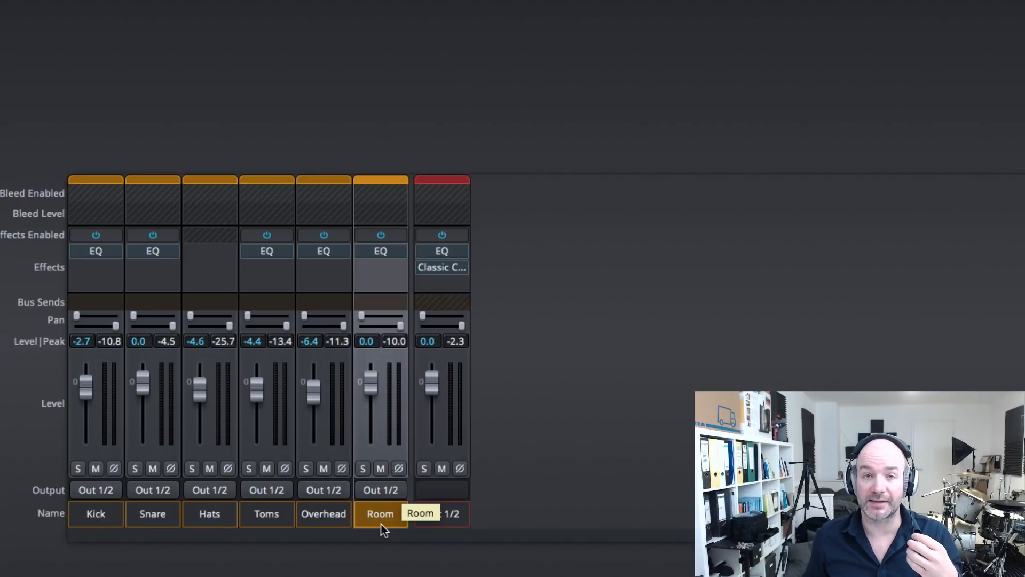
left_click(145, 516)
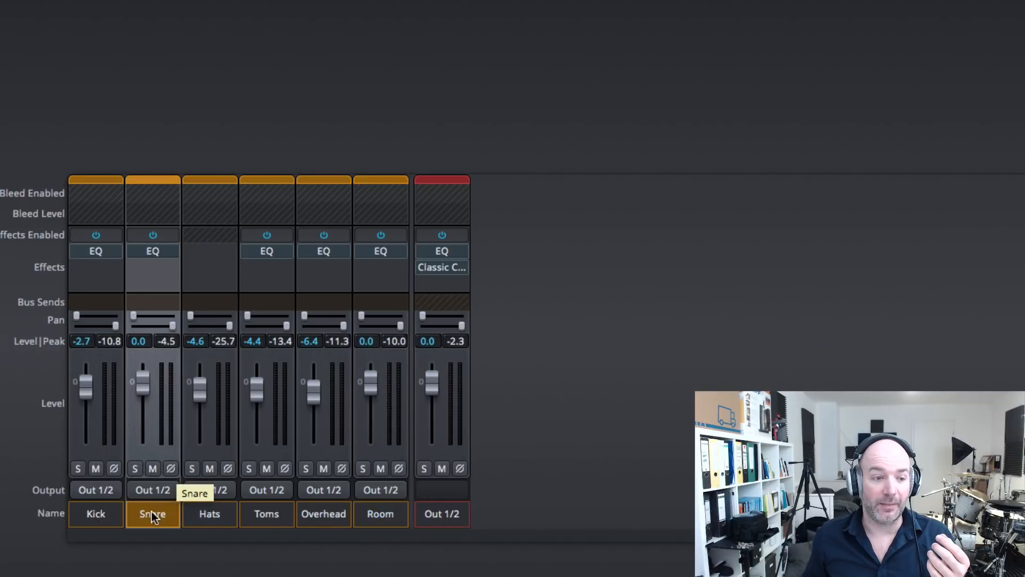
left_click(136, 470)
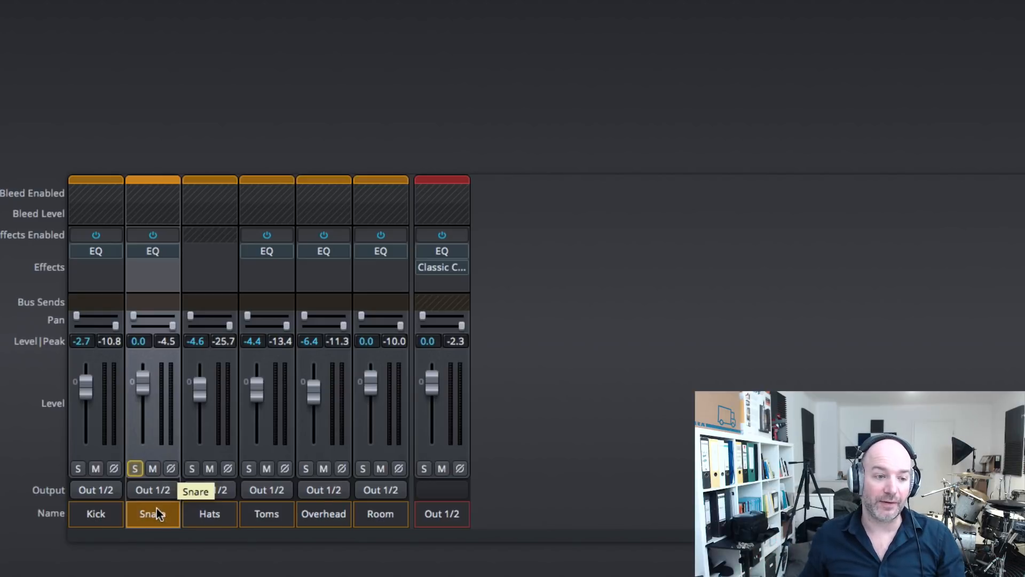
left_click(136, 470)
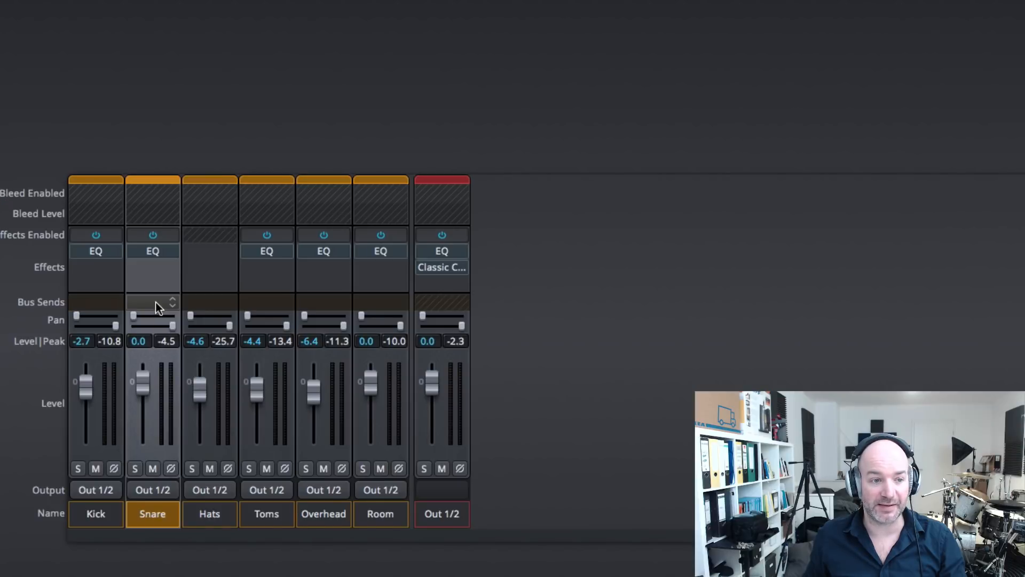
Step: Add a send from the Snare bus to Bus 7 and set its tap point to Pre Effects (First in Channel)
left_click(155, 301)
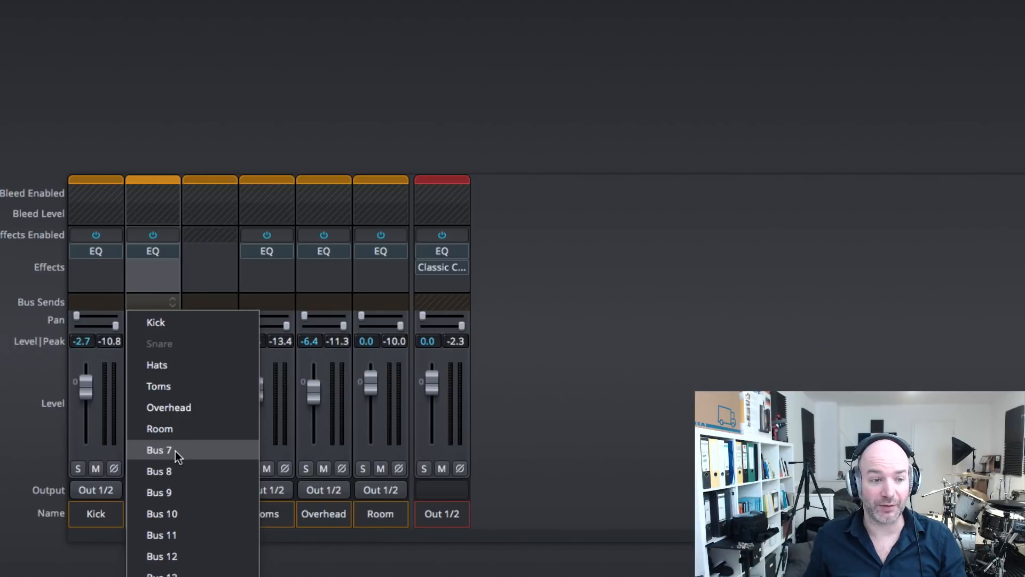
left_click(159, 450)
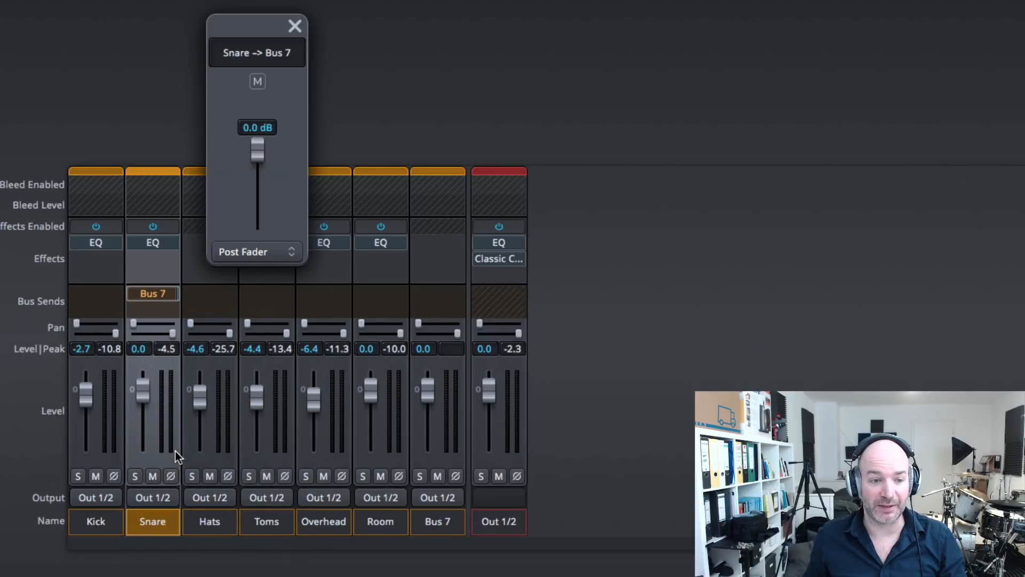
left_click(254, 255)
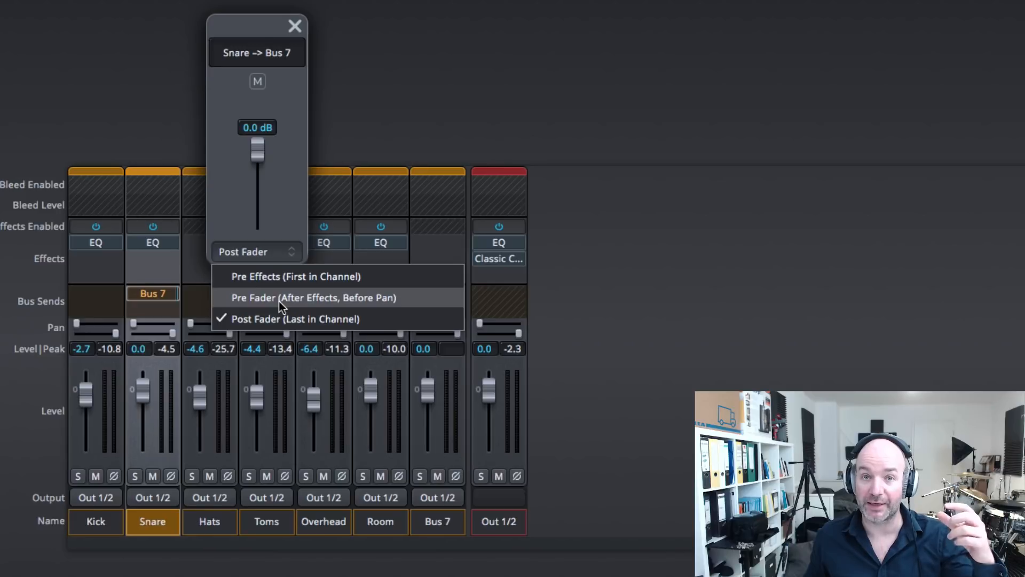
left_click(294, 272)
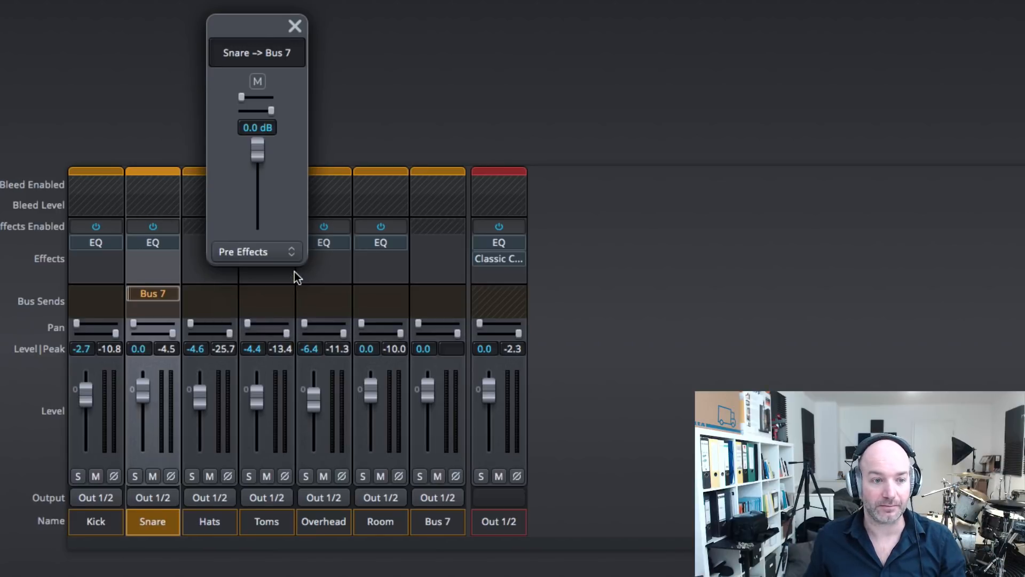
left_click(295, 25)
Step: Solo Bus 7 to audition the snare send, then rename the bus Crack Snare
left_click(420, 476)
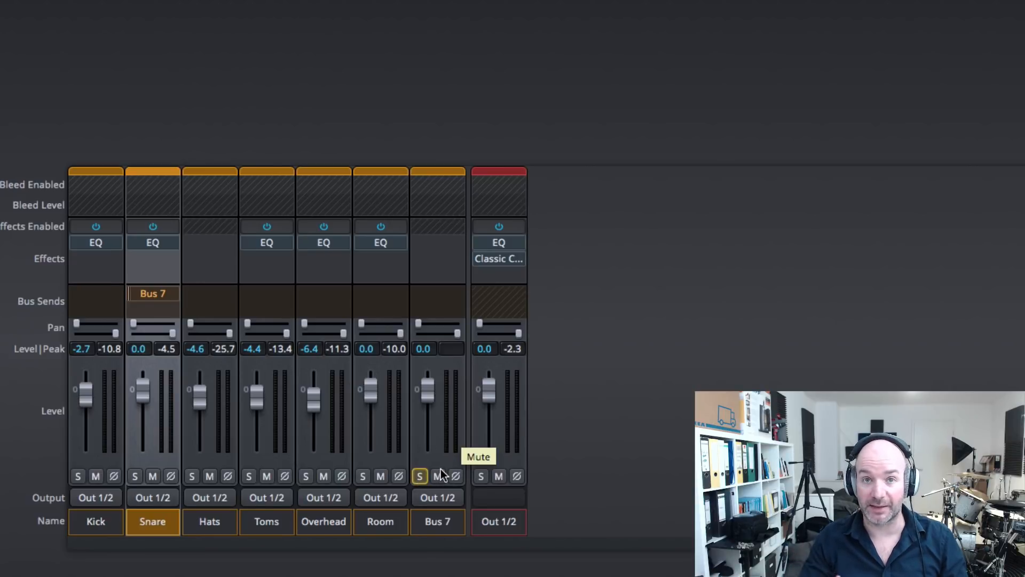
key("space")
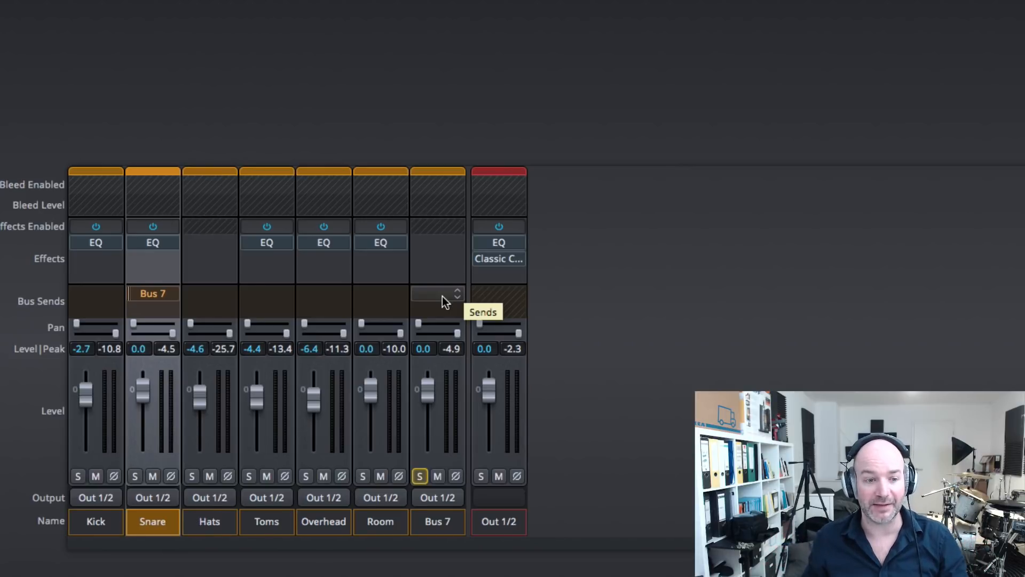
left_click(439, 521)
left_click(441, 522)
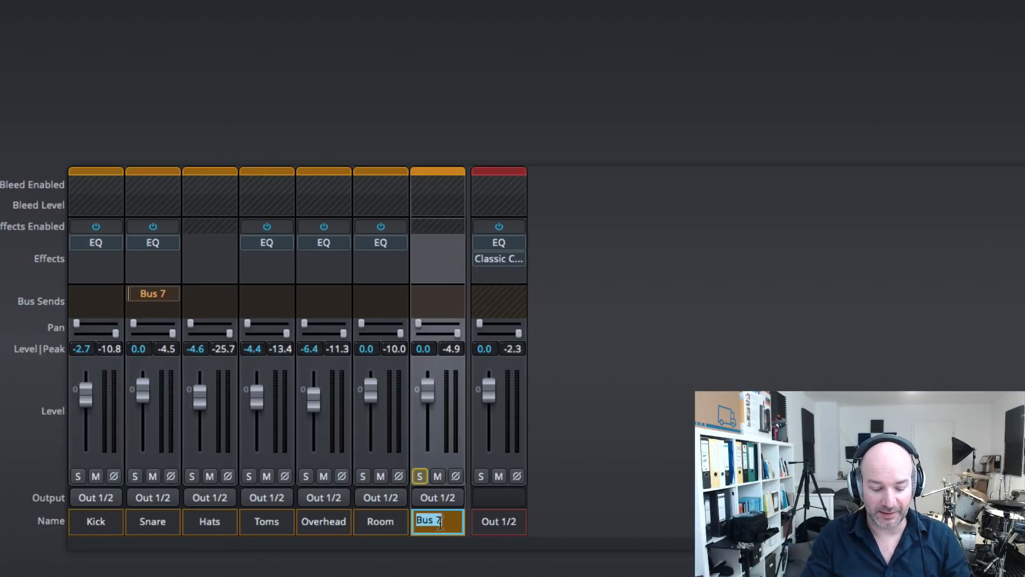
type("Crack Snare")
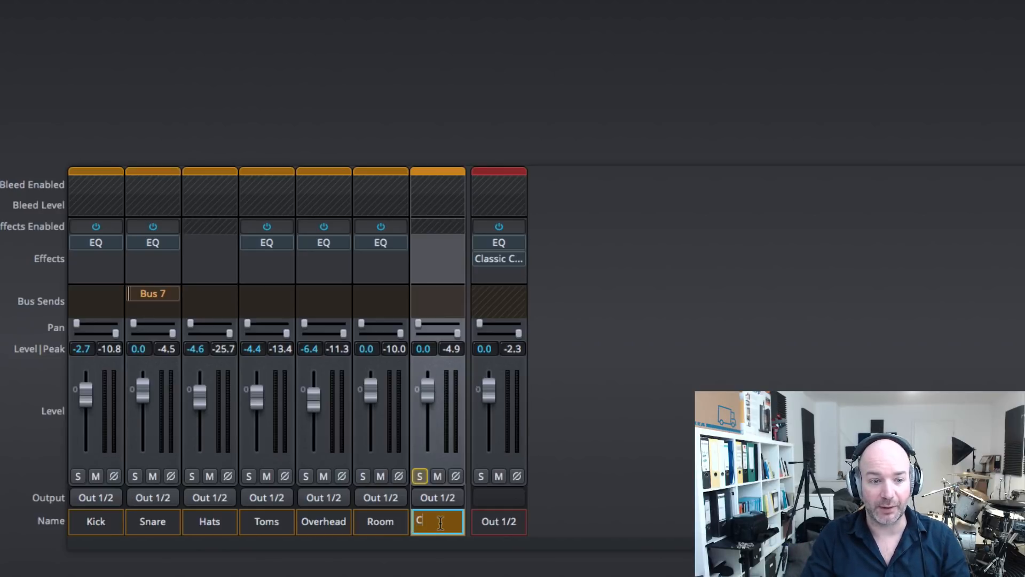
key("Return")
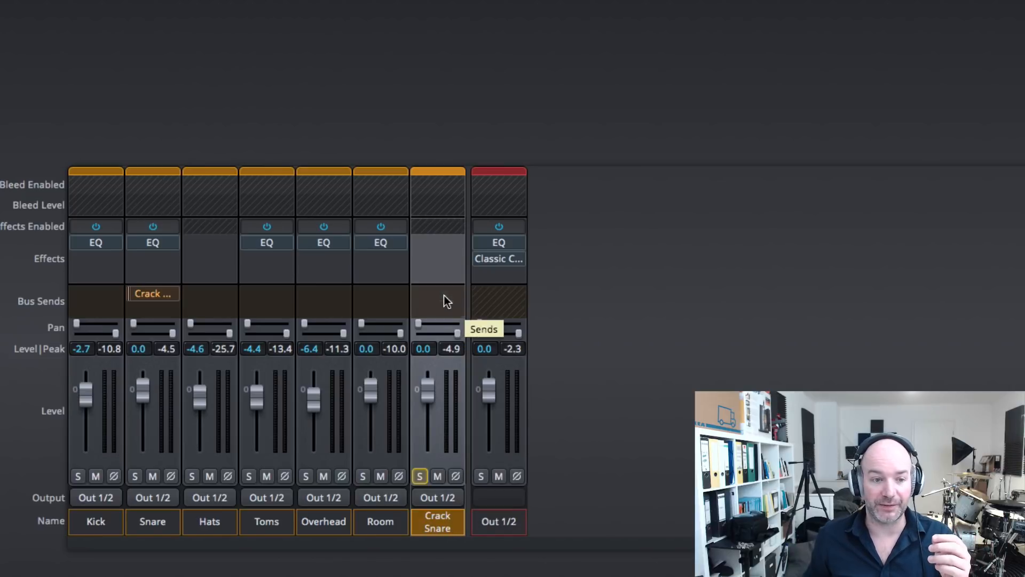
Step: Insert the Transient dynamics effect in the first effect slot of the Crack Snare bus
left_click(442, 247)
mouse_move(458, 263)
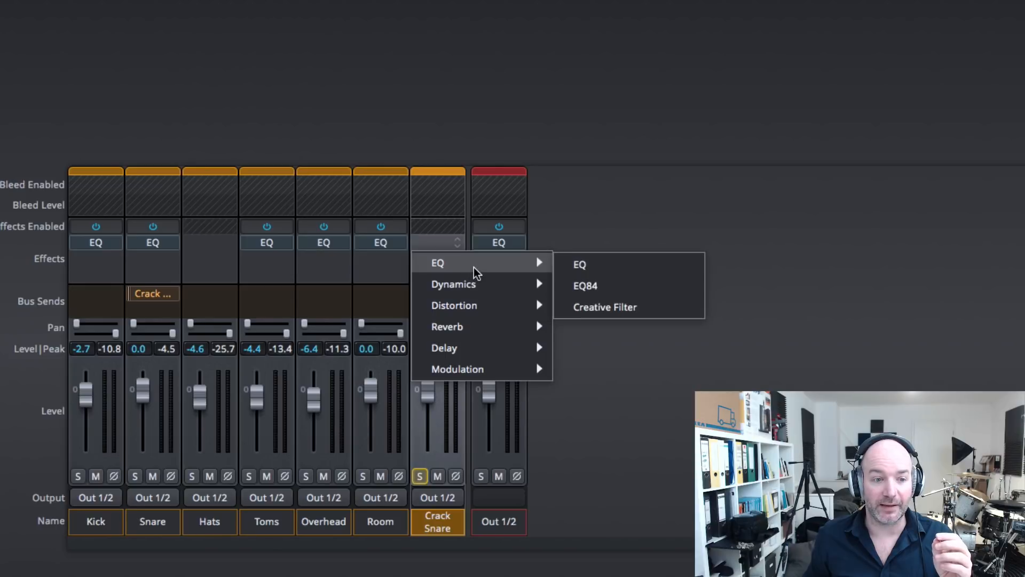
mouse_move(470, 283)
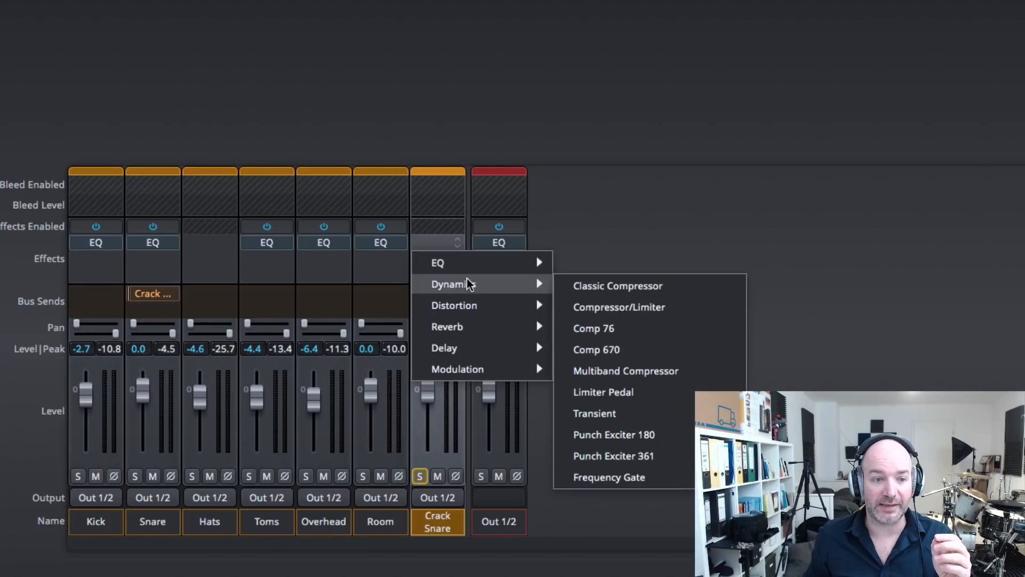
left_click(599, 415)
left_click_drag(661, 13, 684, 14)
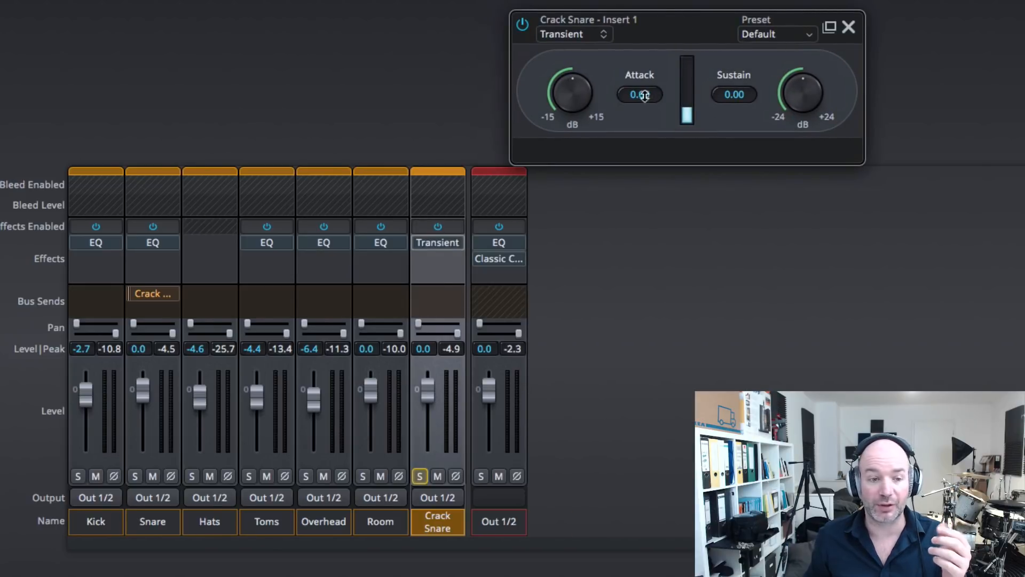
Step: Set the Crack Snare Transient effect's attack to 7.95 dB and its sustain to -19.20 dB
left_click_drag(774, 133, 774, 140)
left_click_drag(574, 81, 575, 71)
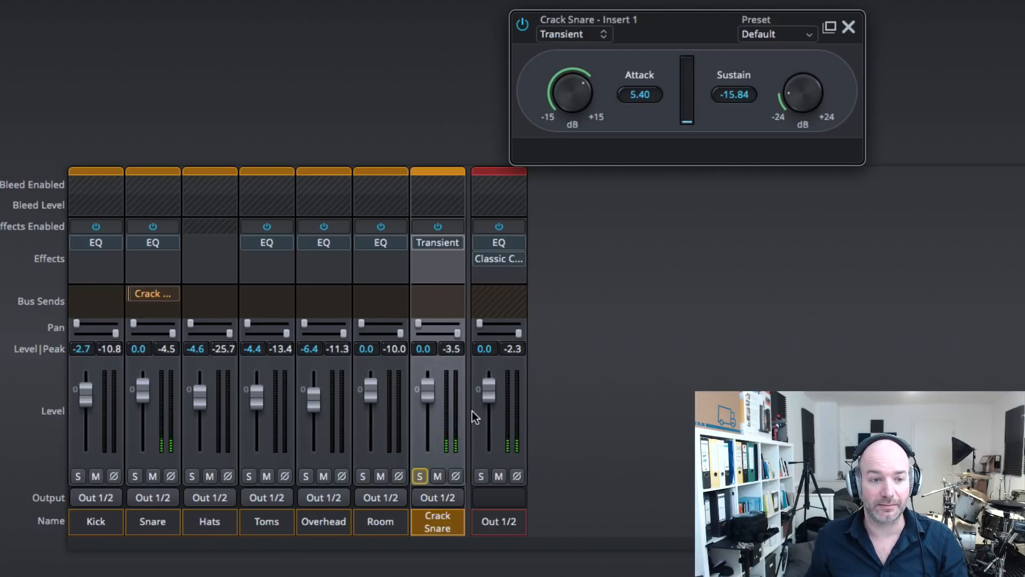
left_click_drag(572, 103, 572, 90)
left_click_drag(793, 100, 780, 111)
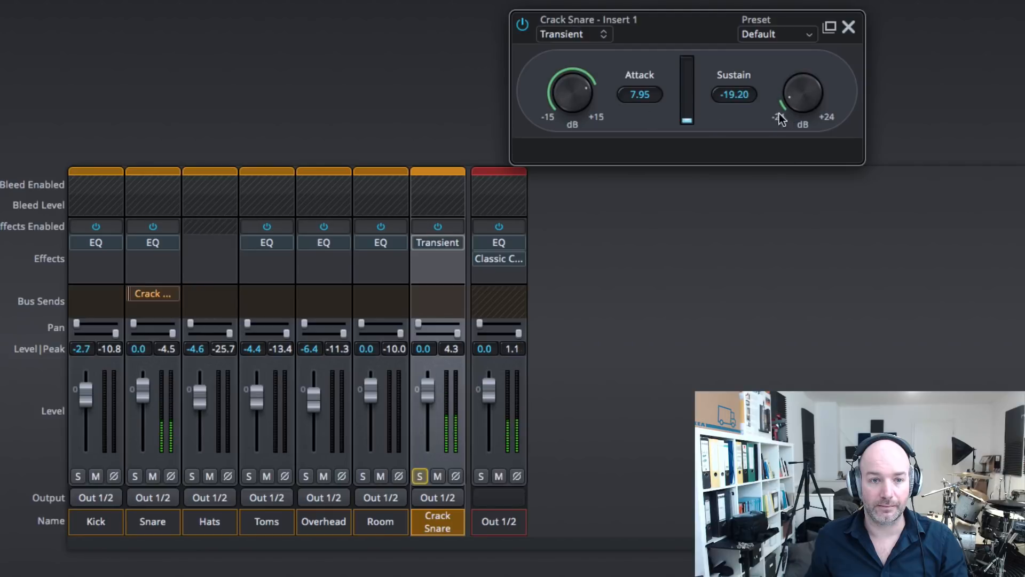
Step: Bypass and re-enable the Transient effect to compare the sound, then close its window
left_click(522, 25)
left_click(522, 25)
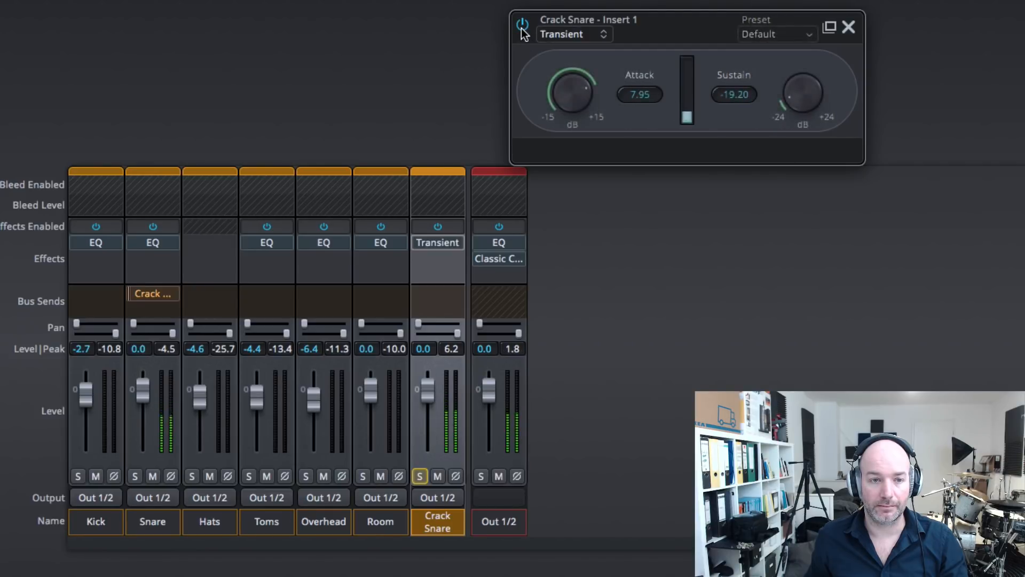
left_click(853, 30)
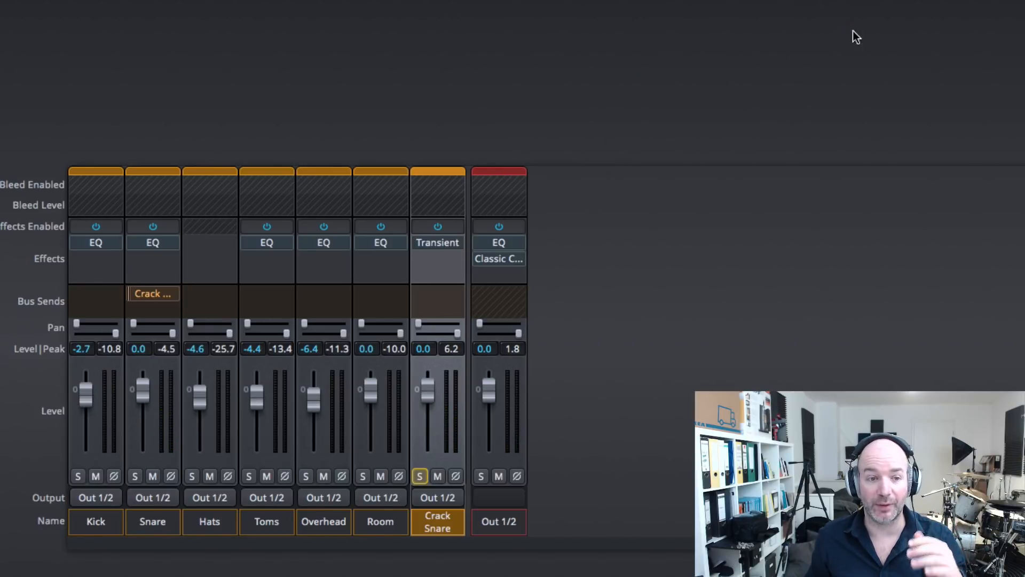
Step: Insert an EQ in the second effect slot of the Crack Snare bus and boost 6.5 dB at 3456.5 Hz
left_click(448, 258)
mouse_move(466, 283)
left_click(659, 284)
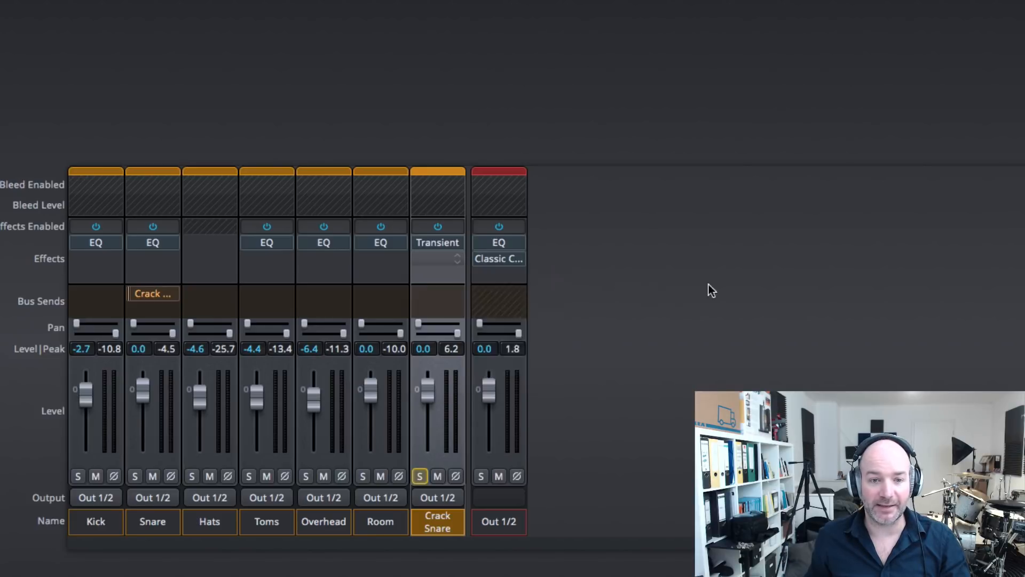
left_click_drag(741, 139, 793, 117)
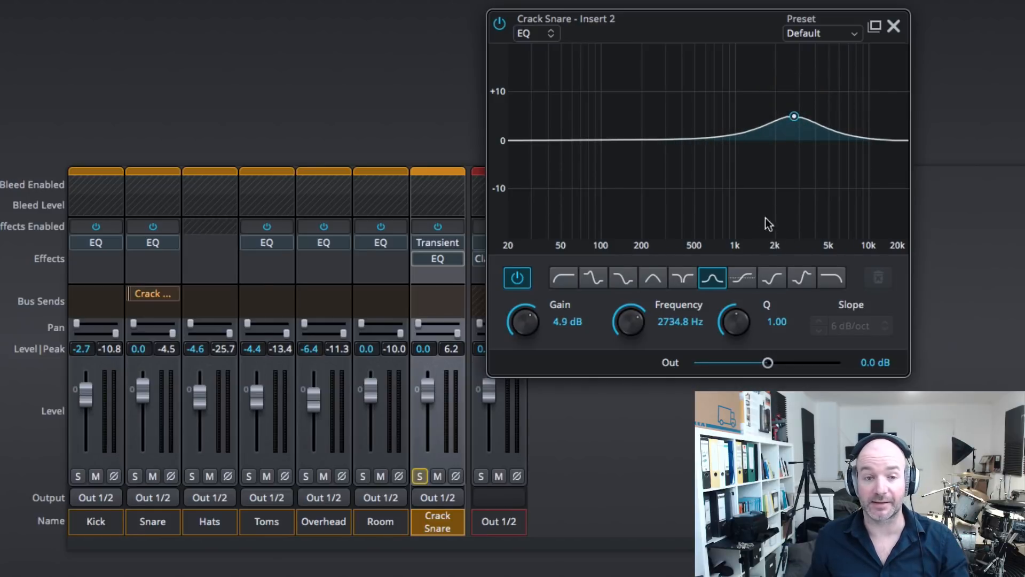
left_click_drag(794, 116, 807, 108)
key("space")
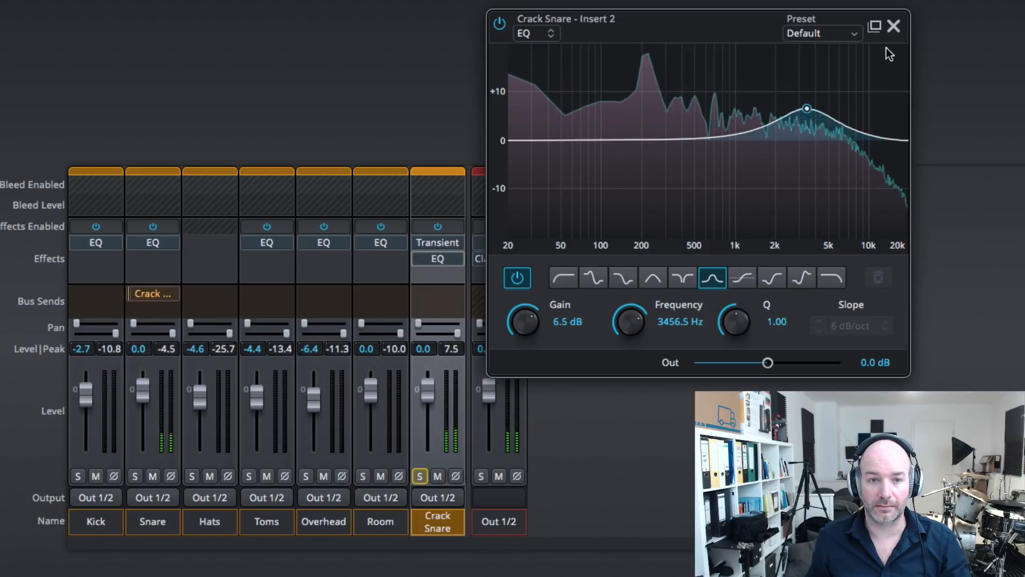
left_click(893, 26)
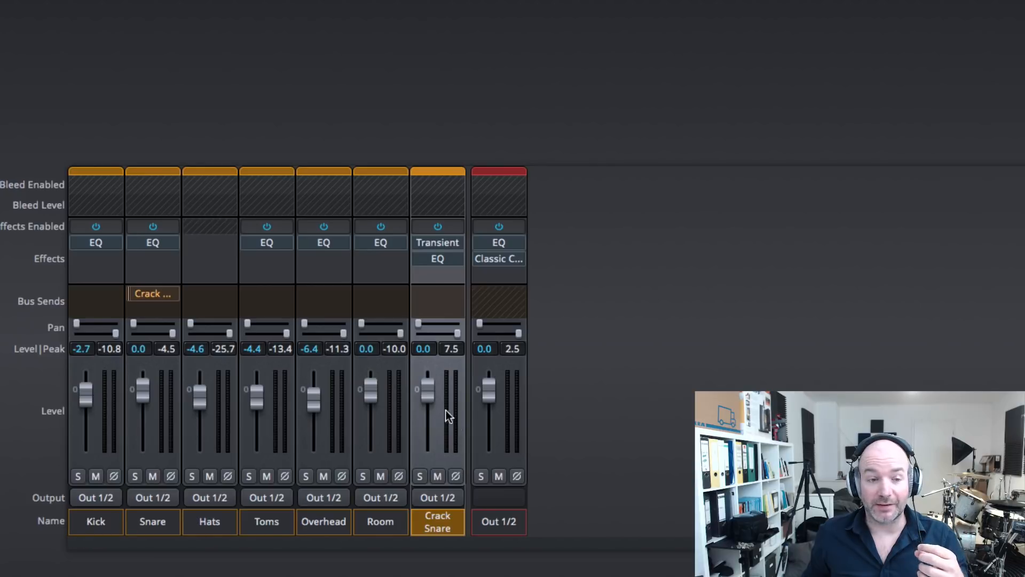
Step: Lower the Crack Snare fader to Off and blend it back in to -11.5 dB, muting and unmuting the bus to compare
left_click_drag(425, 389, 424, 426)
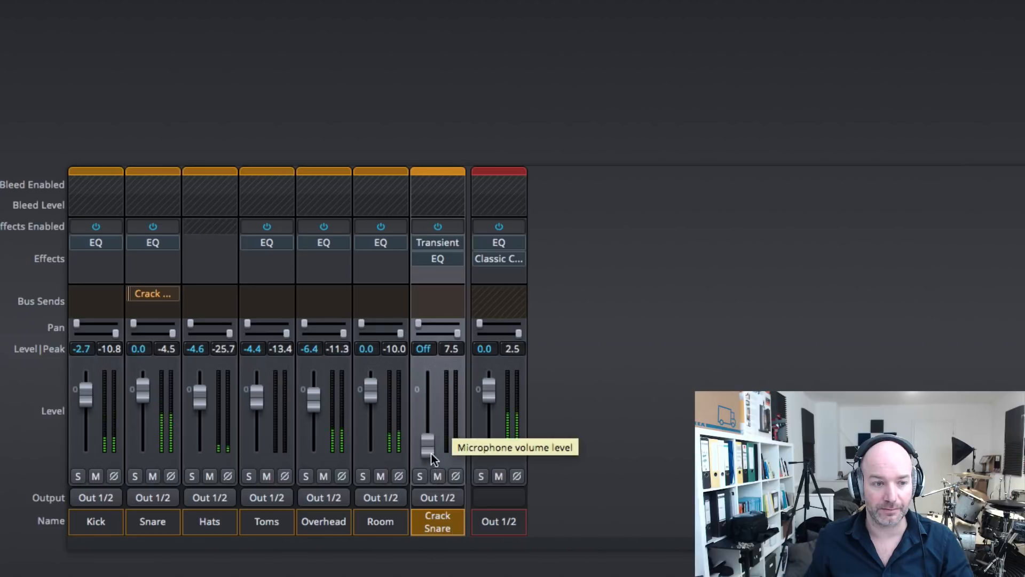
left_click_drag(433, 450, 434, 417)
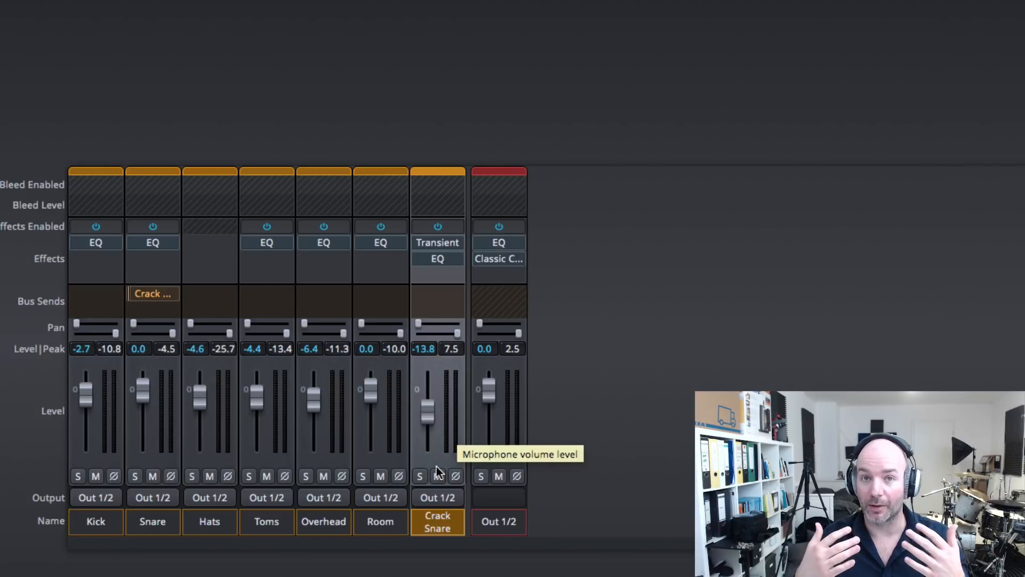
key("space")
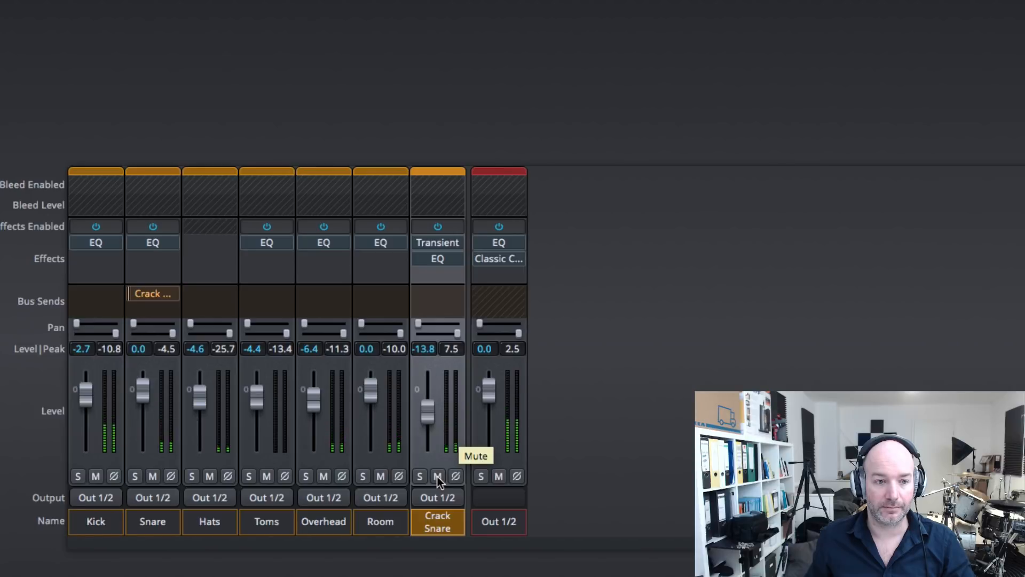
left_click(437, 476)
left_click(437, 476)
left_click_drag(433, 418, 433, 415)
left_click(437, 475)
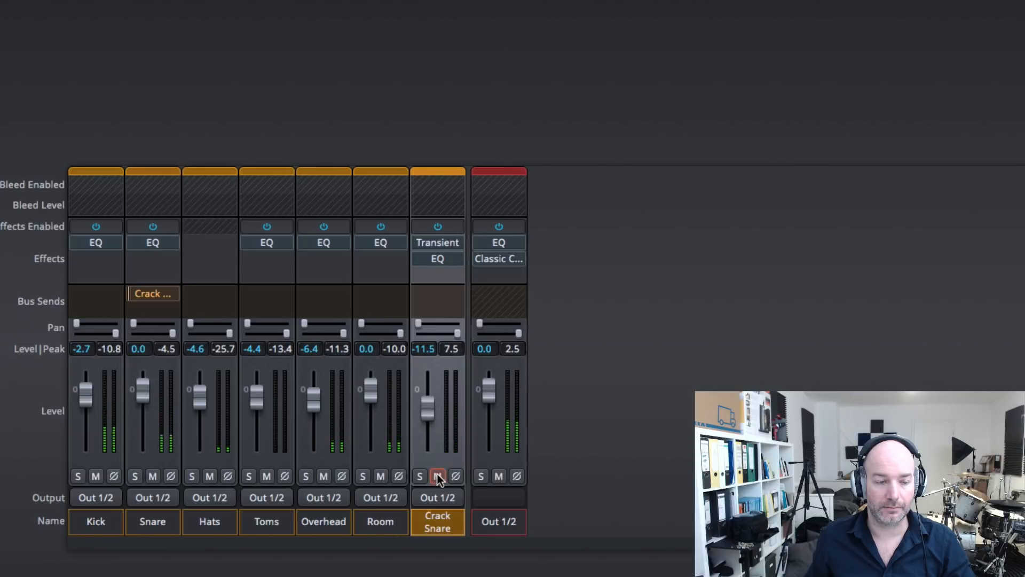
left_click(437, 476)
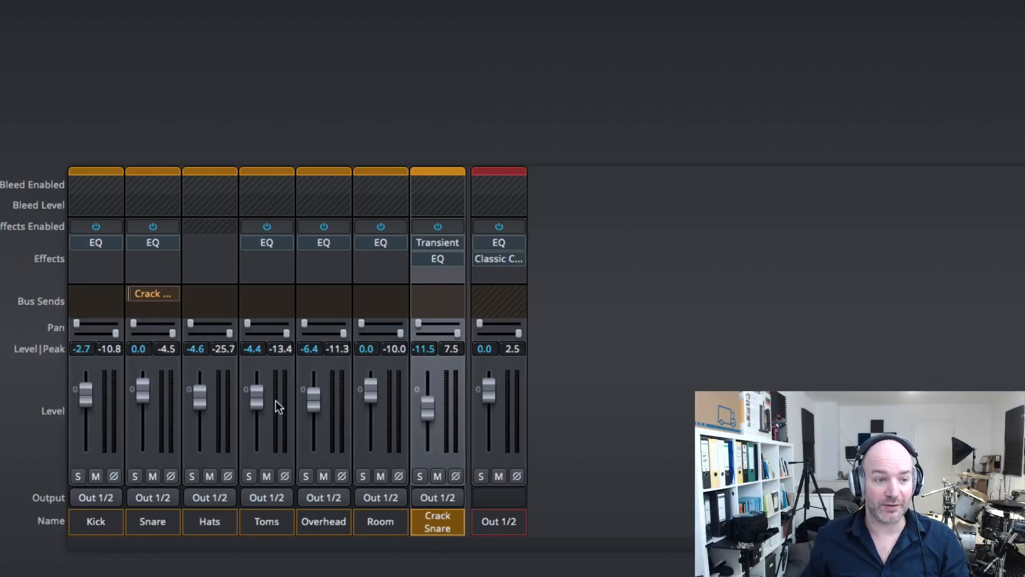
Step: Add a send from the Room bus to Bus 8 and set its tap point to Pre Effects
left_click(386, 295)
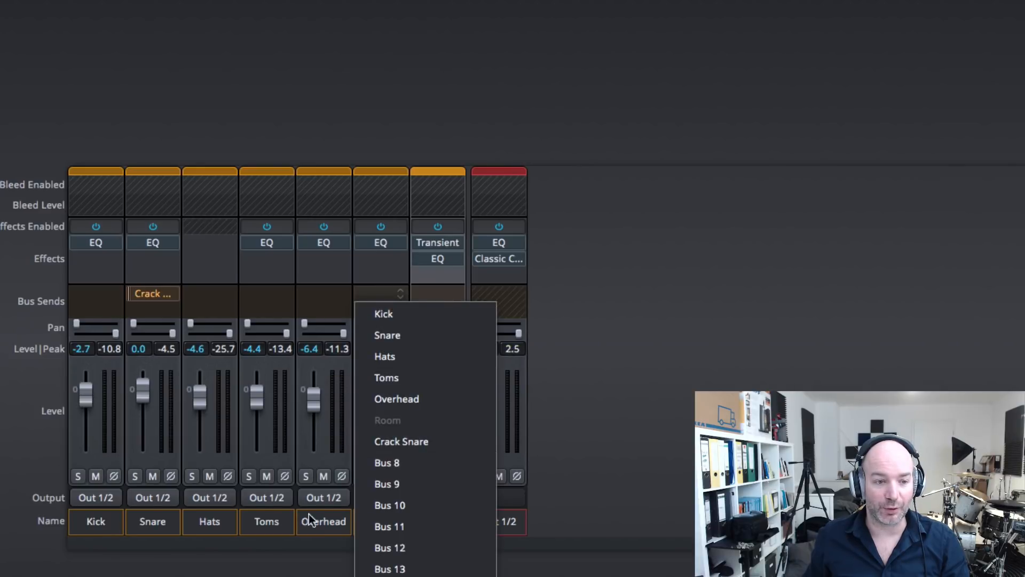
left_click(342, 559)
left_click(386, 293)
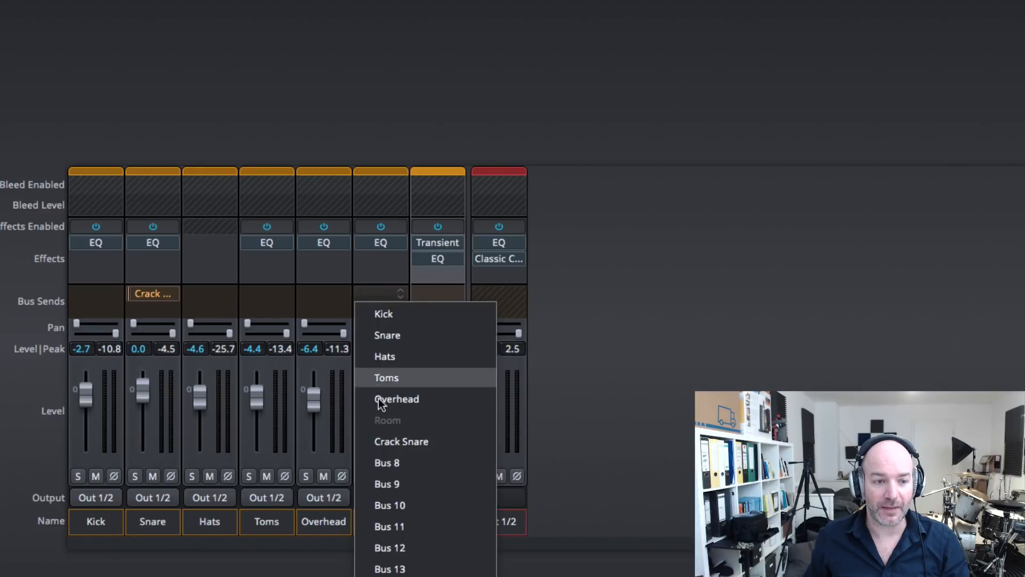
left_click(393, 464)
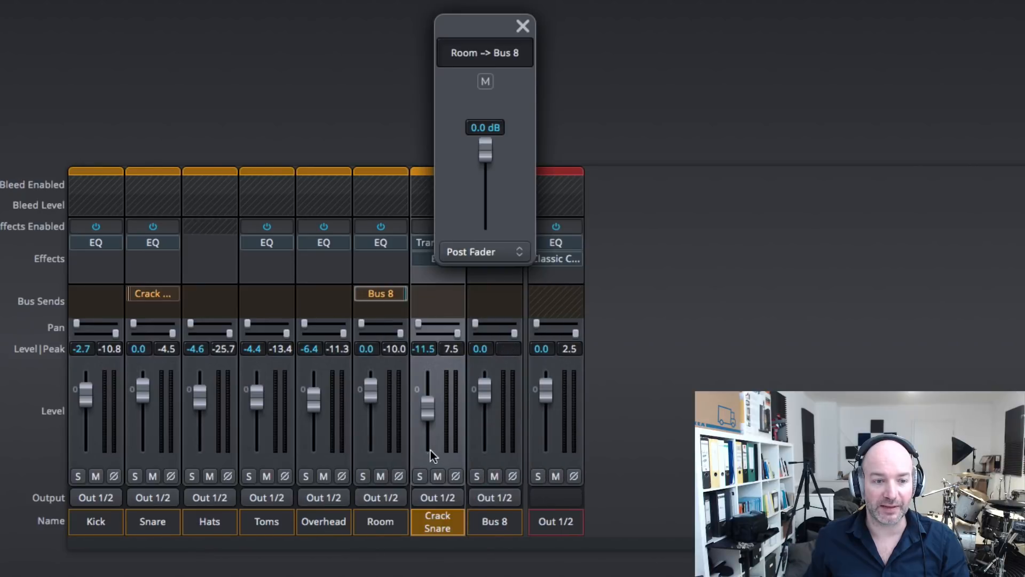
left_click(485, 261)
left_click(486, 268)
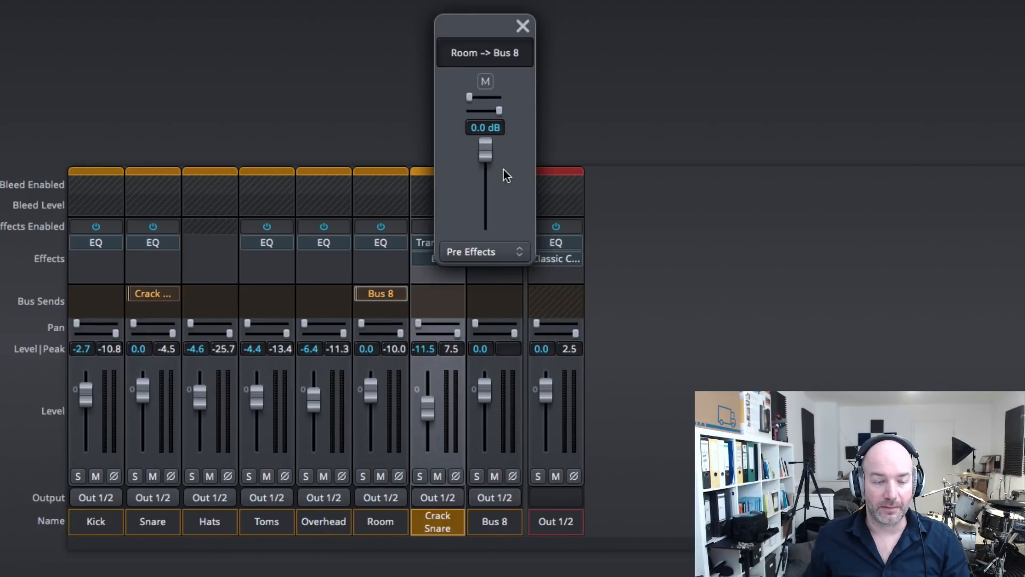
left_click(522, 27)
Step: Rename Bus 8 to Crush Room and solo it during playback to audition the room send
double_click(498, 530)
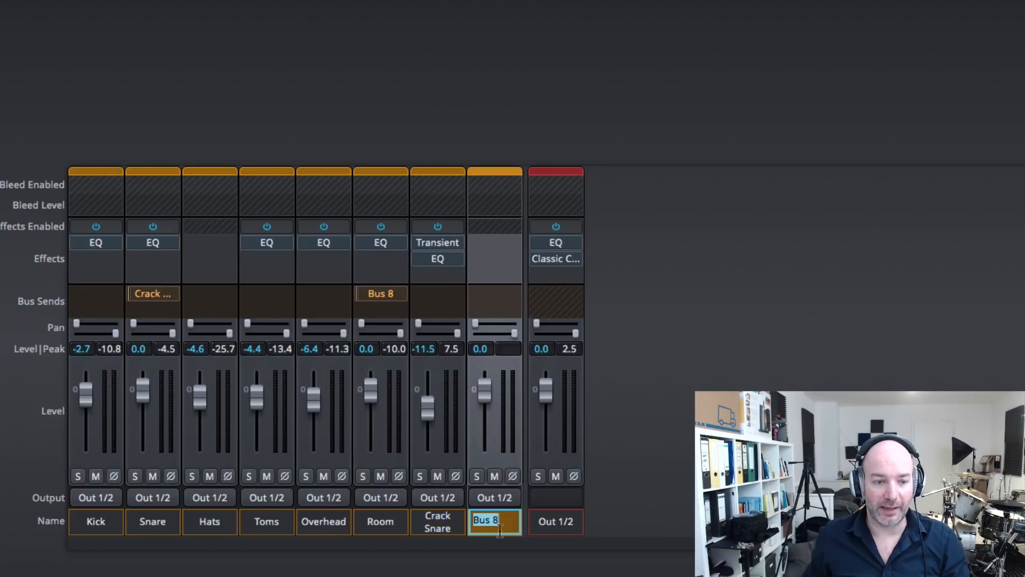
type("Crush Room")
key("Return")
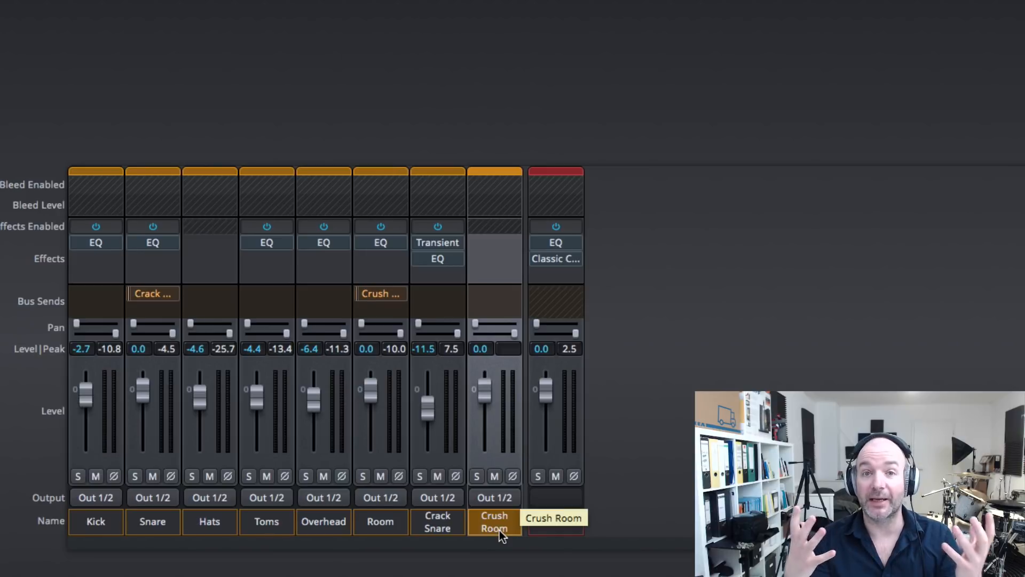
left_click(479, 478)
key("space")
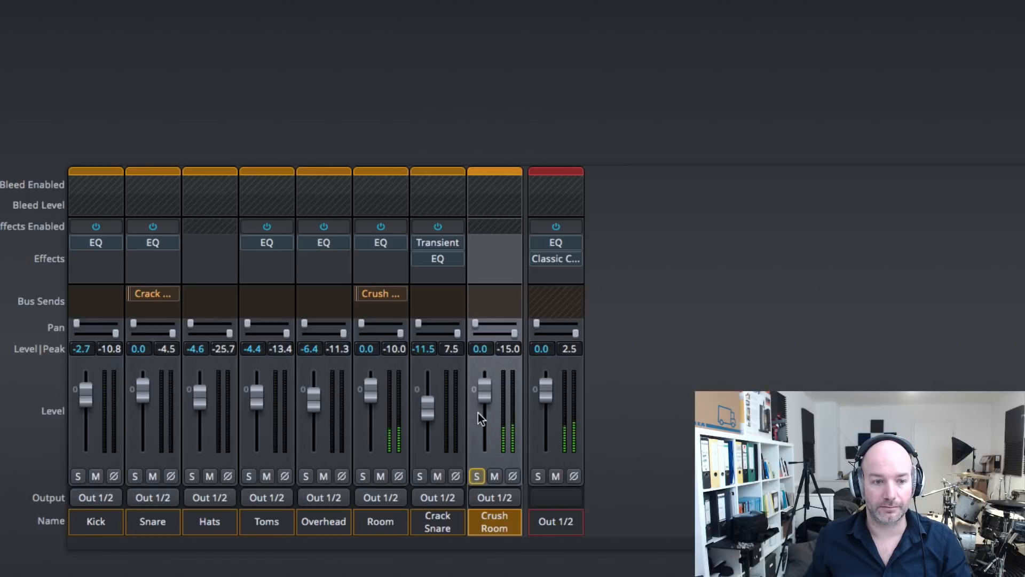
Step: Insert the Comp 76 dynamics effect in the first effect slot of the Crush Room bus and move its window clear of the mixer
left_click(508, 247)
mouse_move(537, 283)
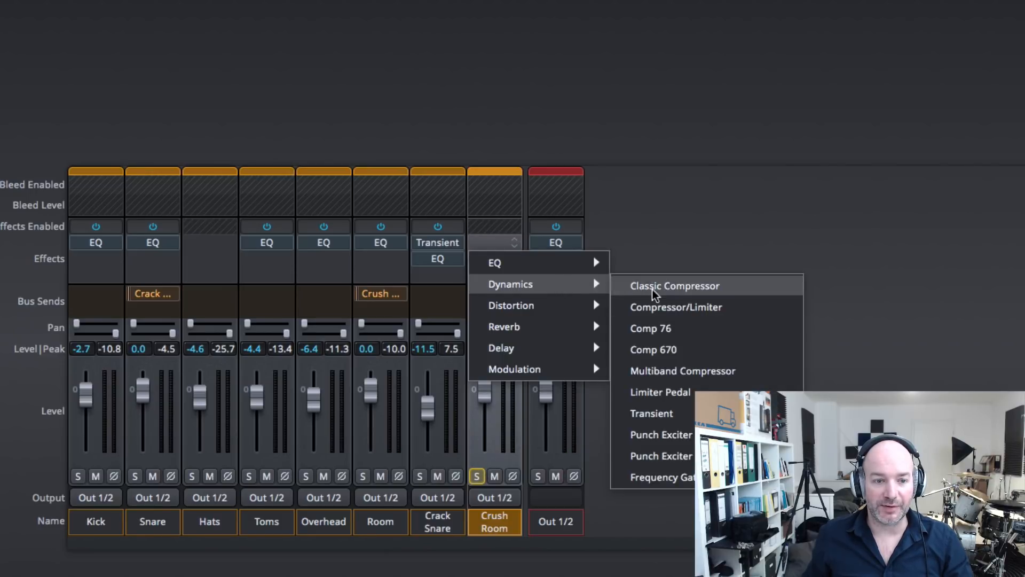
left_click(684, 328)
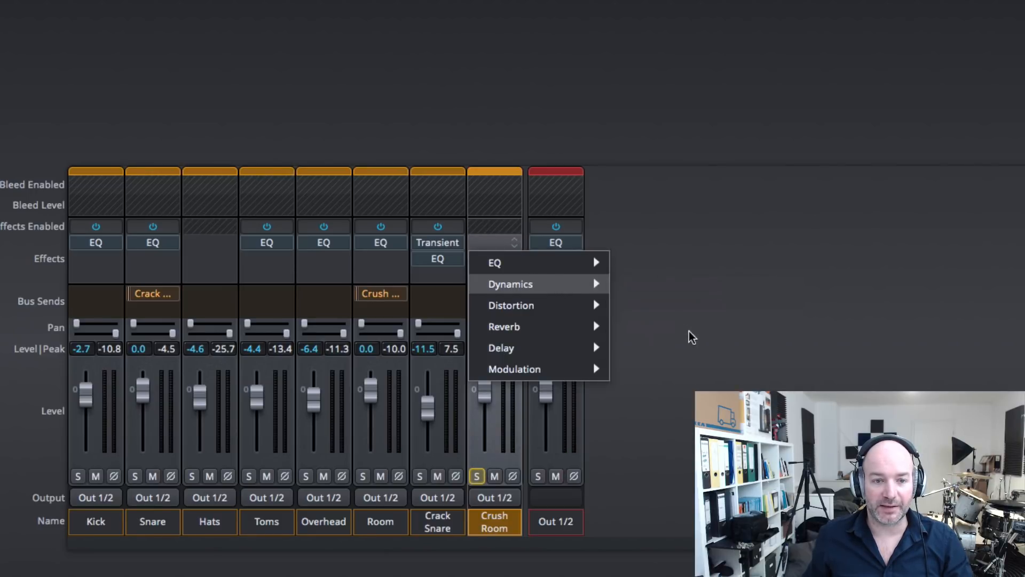
left_click_drag(742, 24, 810, 122)
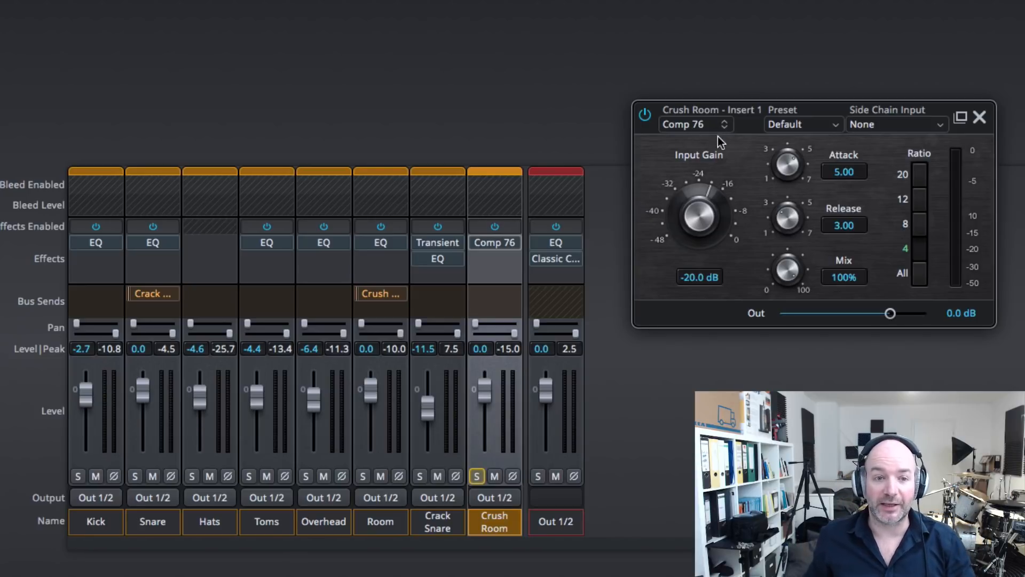
Step: Set the Comp 76 to -1.3 dB input gain, attack 1.00, release 1.00 and ratio 20 during playback
left_click_drag(692, 209, 692, 171)
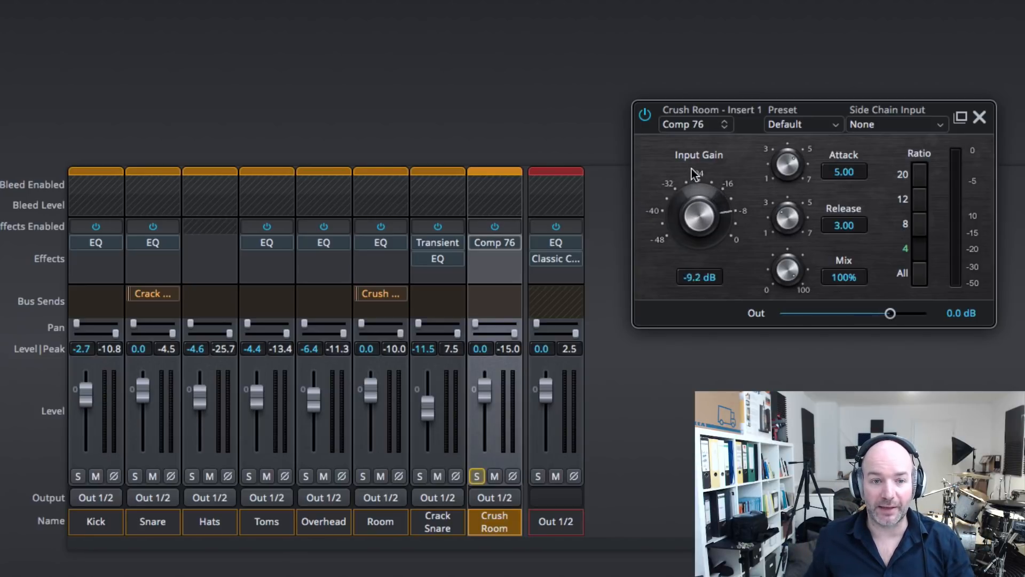
left_click_drag(776, 200, 781, 235)
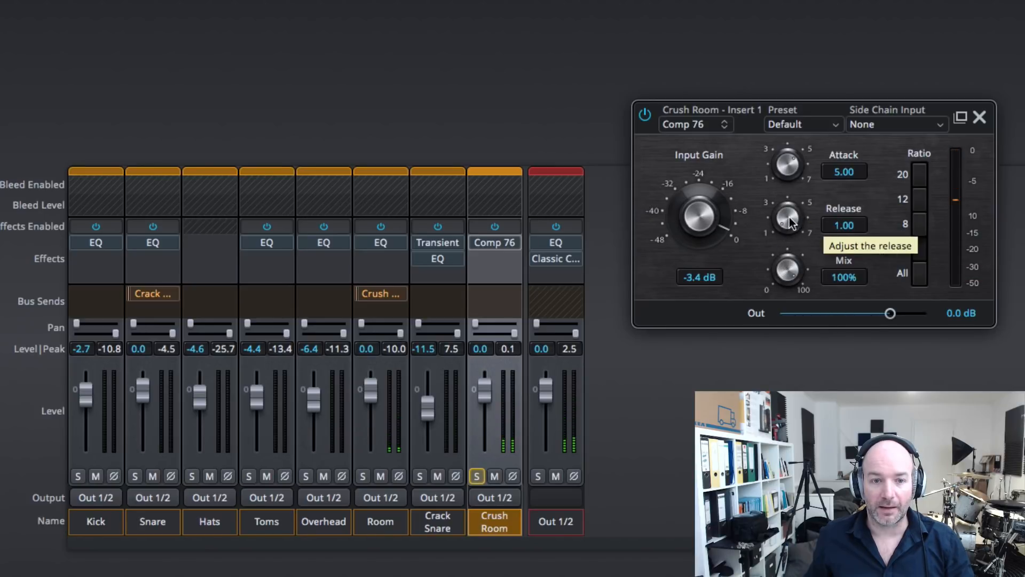
left_click_drag(824, 168, 827, 209)
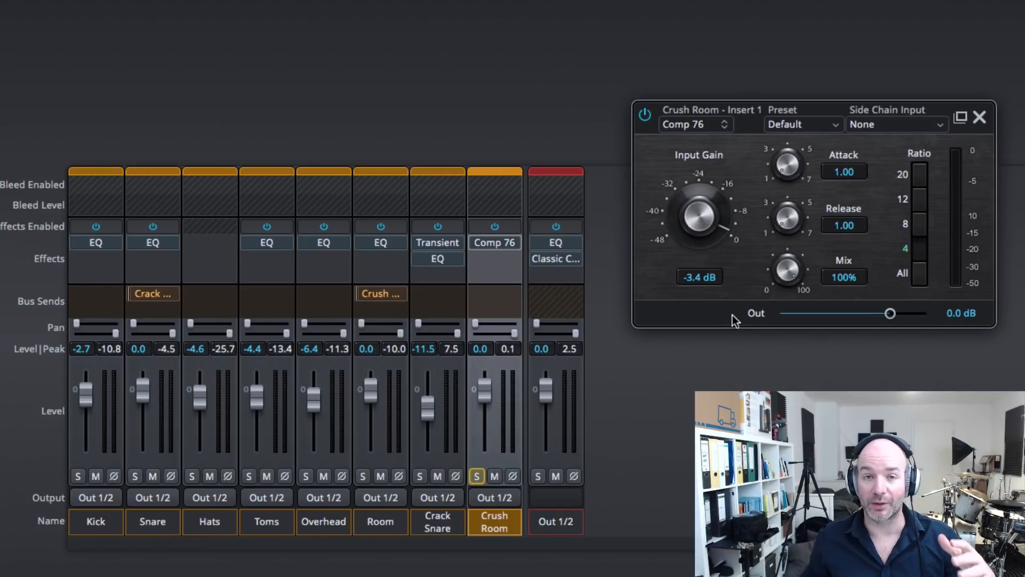
key("space")
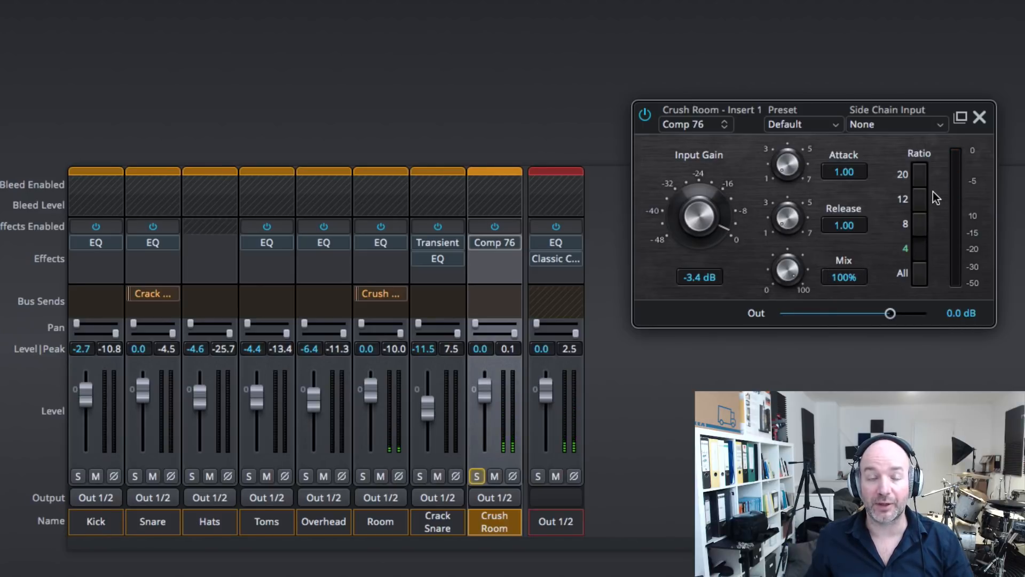
left_click(920, 174)
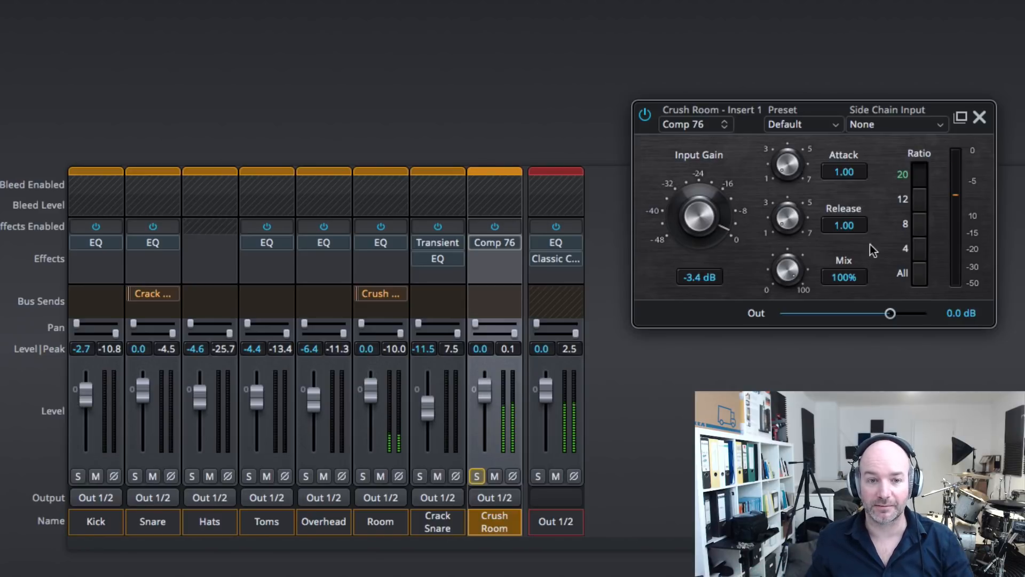
left_click_drag(703, 236, 702, 220)
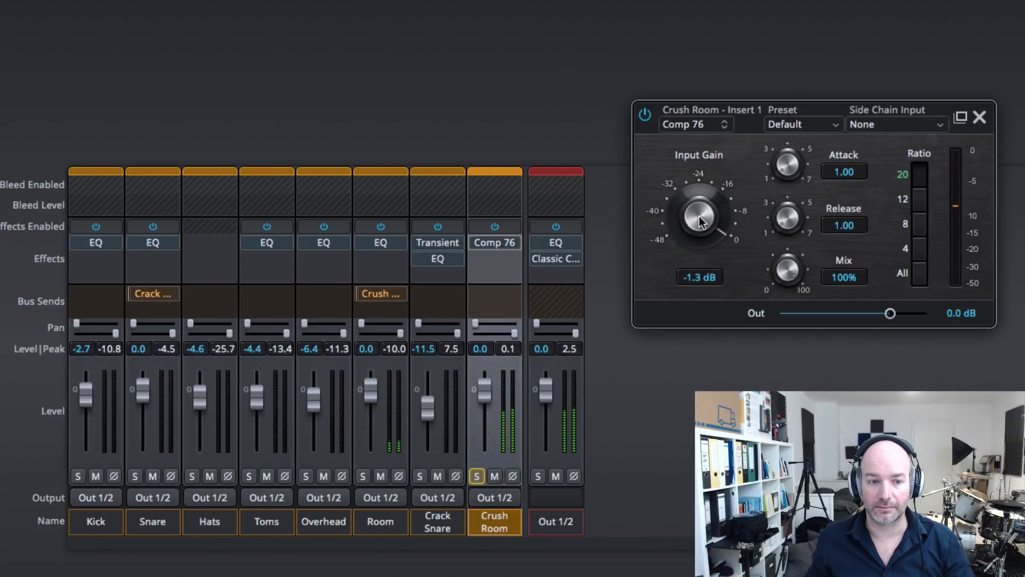
Step: Bypass and re-enable the Comp 76 to compare the room sound, then close its window
left_click(645, 115)
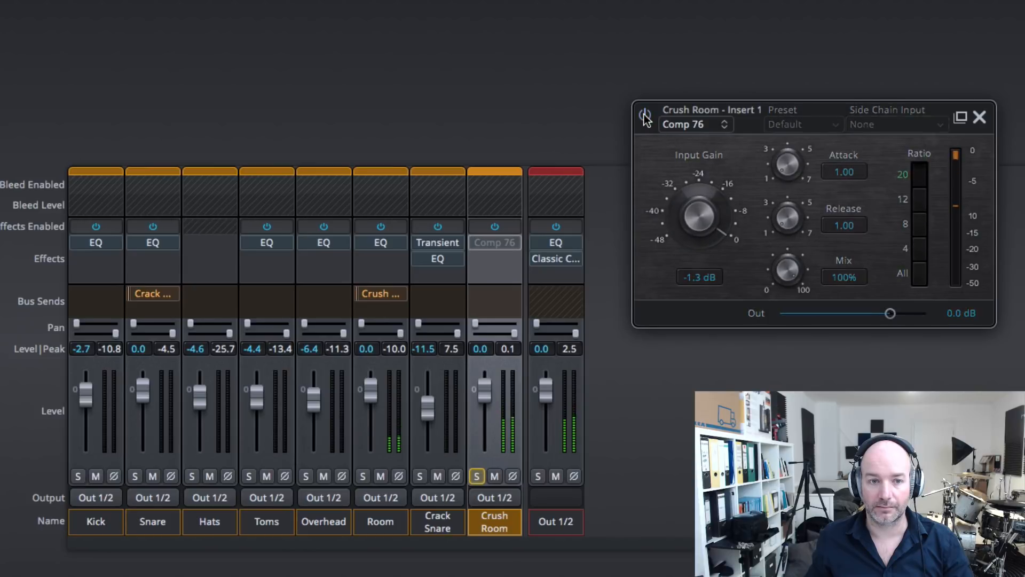
left_click(645, 116)
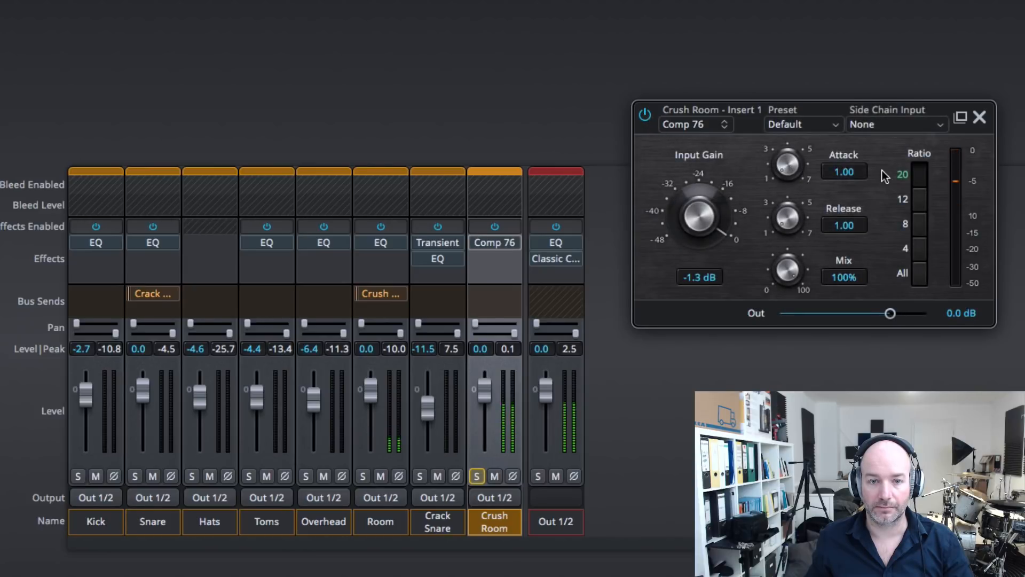
left_click(979, 118)
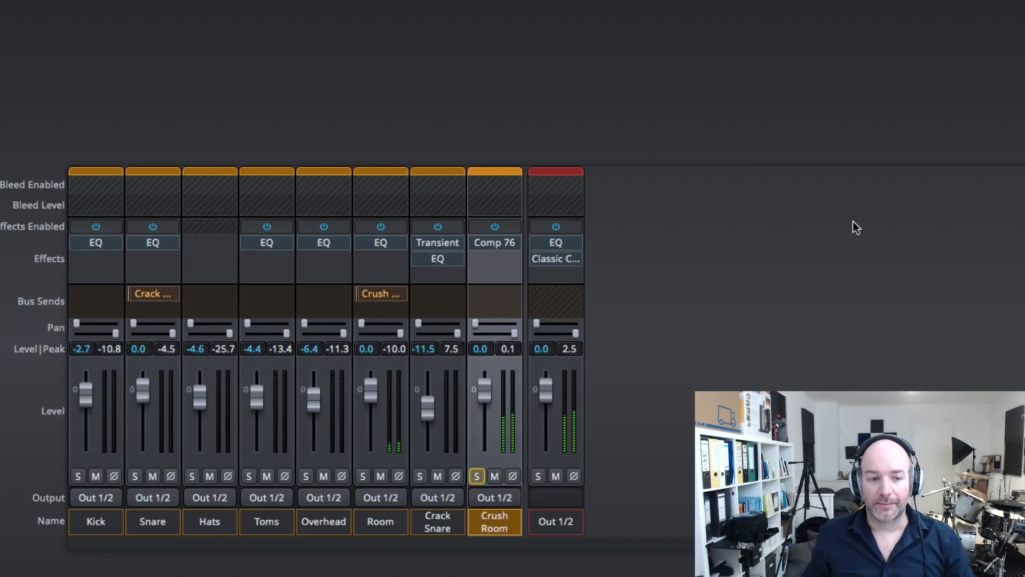
Step: Release the Crush Room solo, pull its fader down and blend the bus into the mix at -18.2 dB
left_click(477, 475)
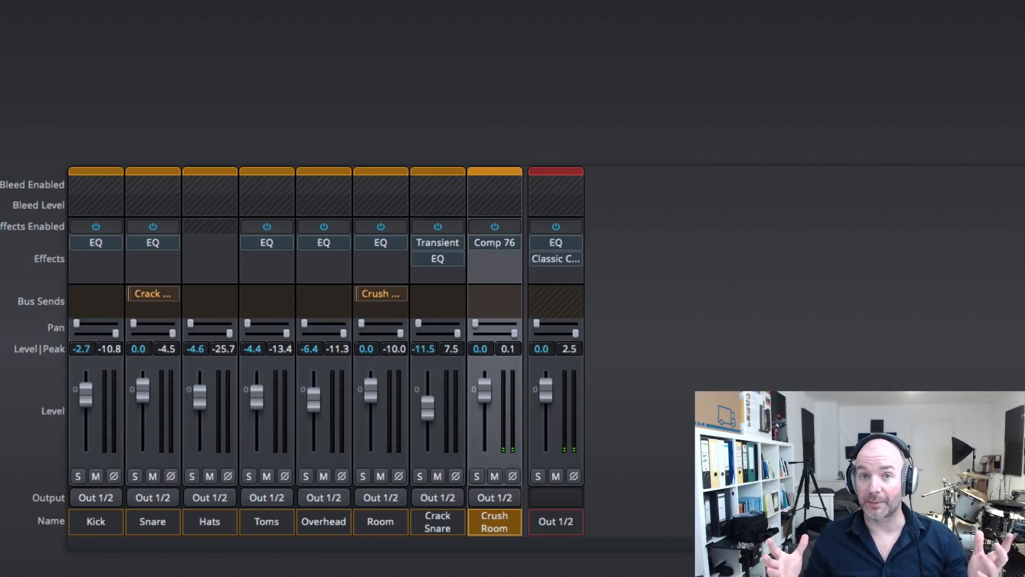
left_click_drag(485, 393, 484, 450)
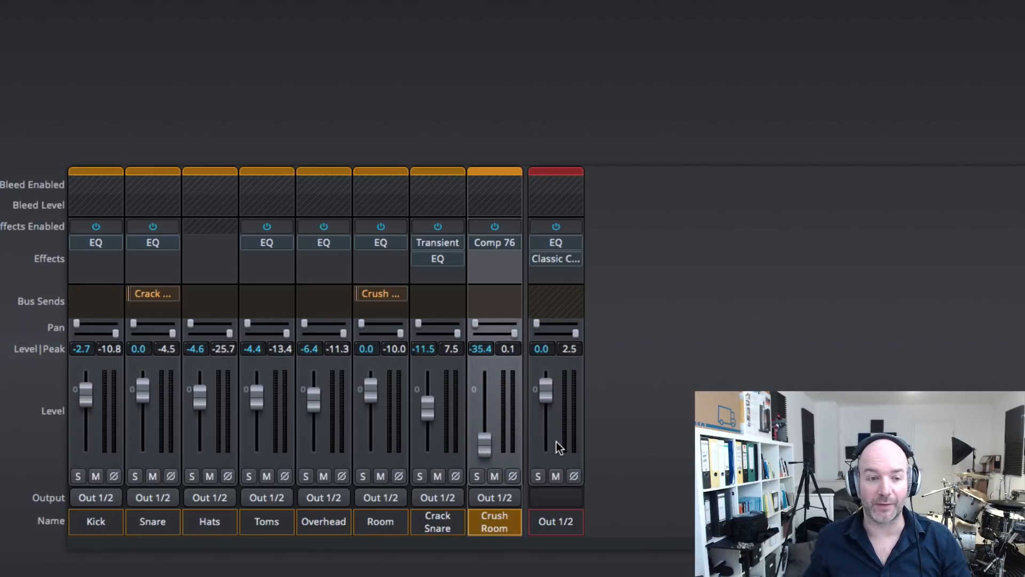
left_click_drag(491, 444, 494, 417)
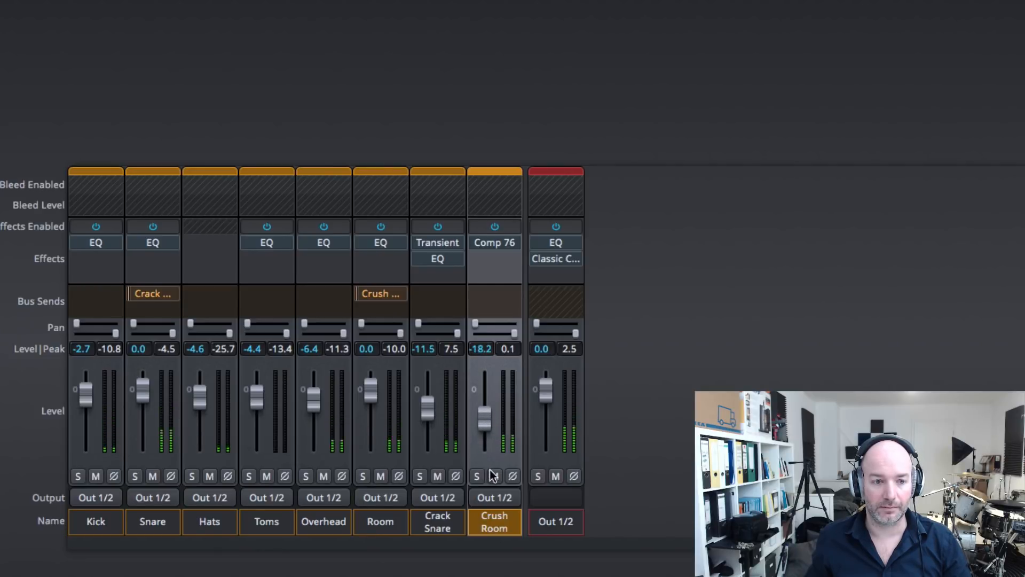
Step: Trim the Crush Room bus to -19.6 dB and the Crack Snare bus to -13.9 dB
mouse_move(487, 431)
left_mouse_down()
mouse_move(434, 422)
mouse_move(480, 426)
left_mouse_up()
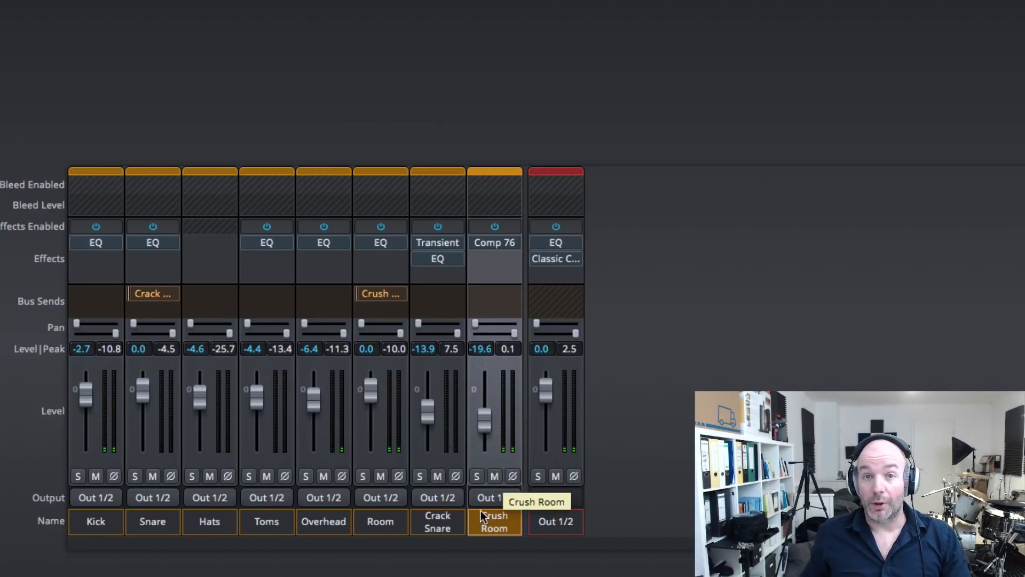
Step: Add a pre-effects bus send from the Kick channel to Bus 9 and close the send settings
left_click(105, 295)
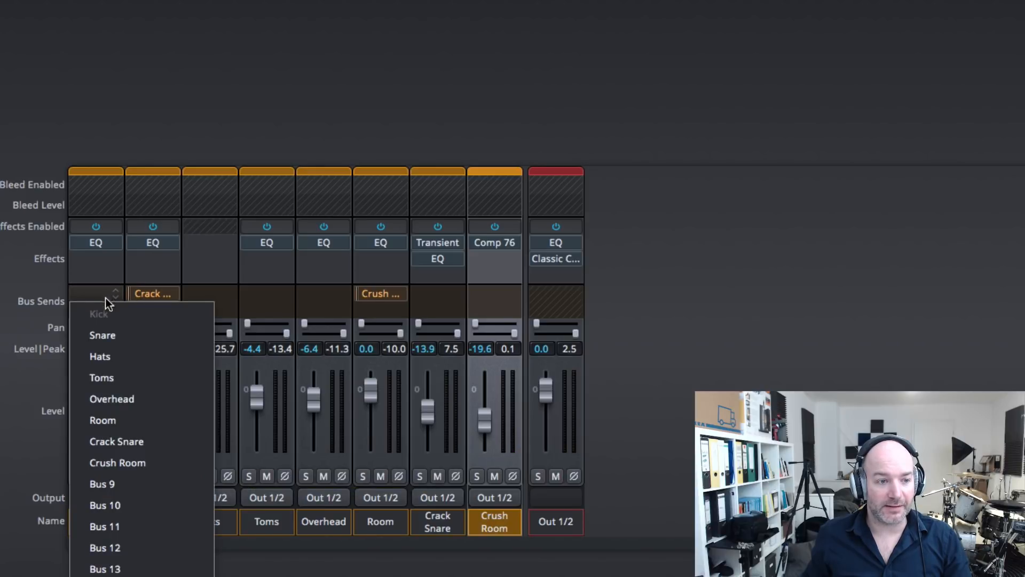
left_click(112, 476)
left_click(186, 254)
left_click(200, 276)
left_click(239, 25)
Step: Rename Bus 9 as Metal Kick
double_click(552, 521)
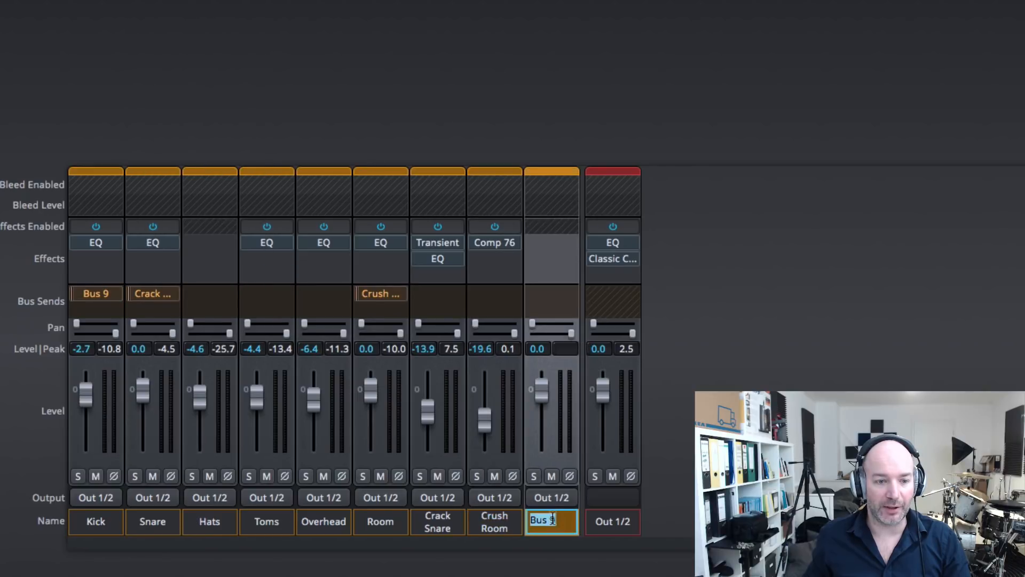
type("Metal Kick")
key("Return")
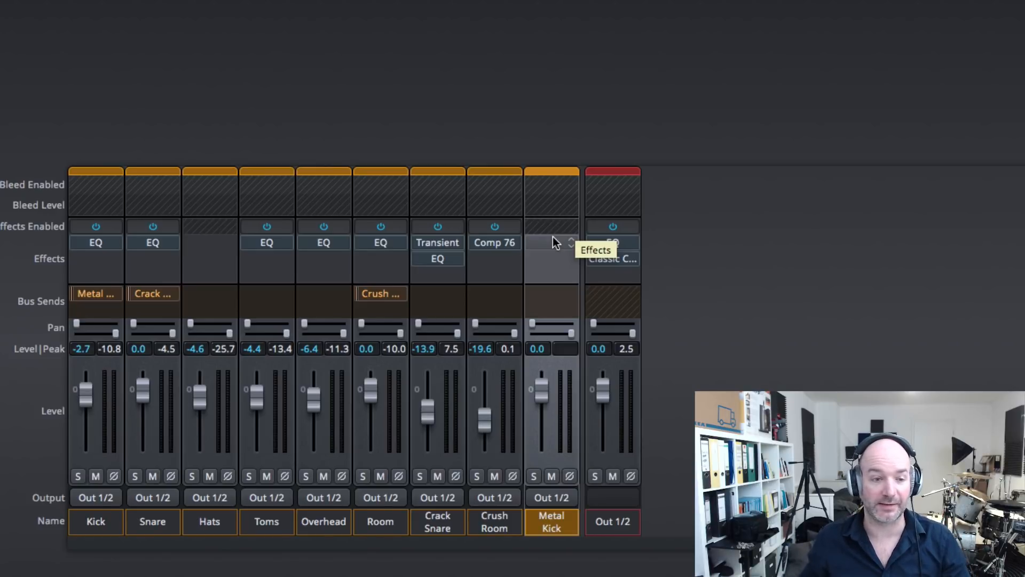
Step: Insert an EQ on the soloed Metal Kick bus, cutting 13.6 dB at 368.17 Hz and boosting 11.7 dB at 3119.9 Hz
left_click(555, 247)
mouse_move(578, 261)
left_click(801, 268)
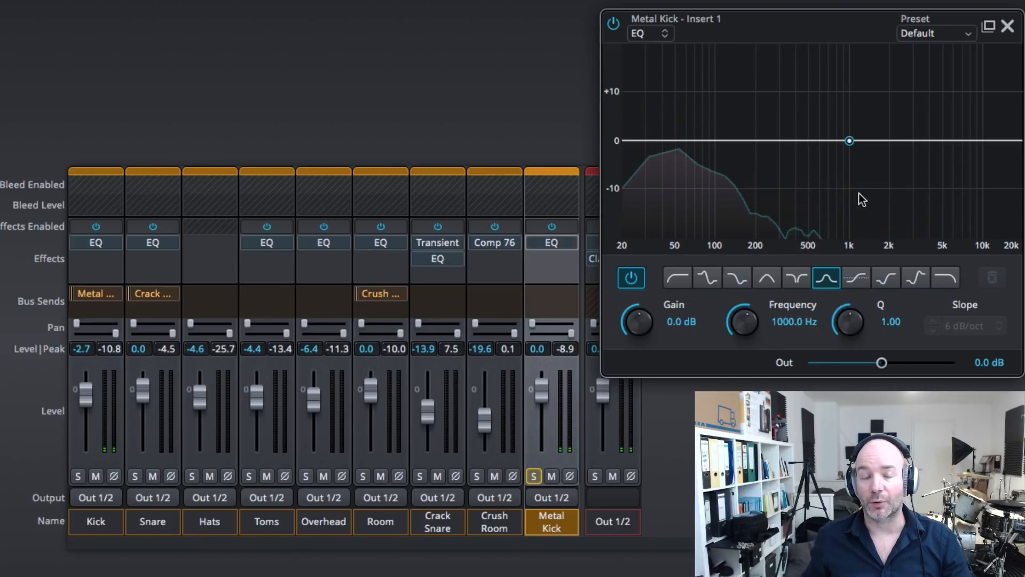
left_click_drag(849, 141, 791, 207)
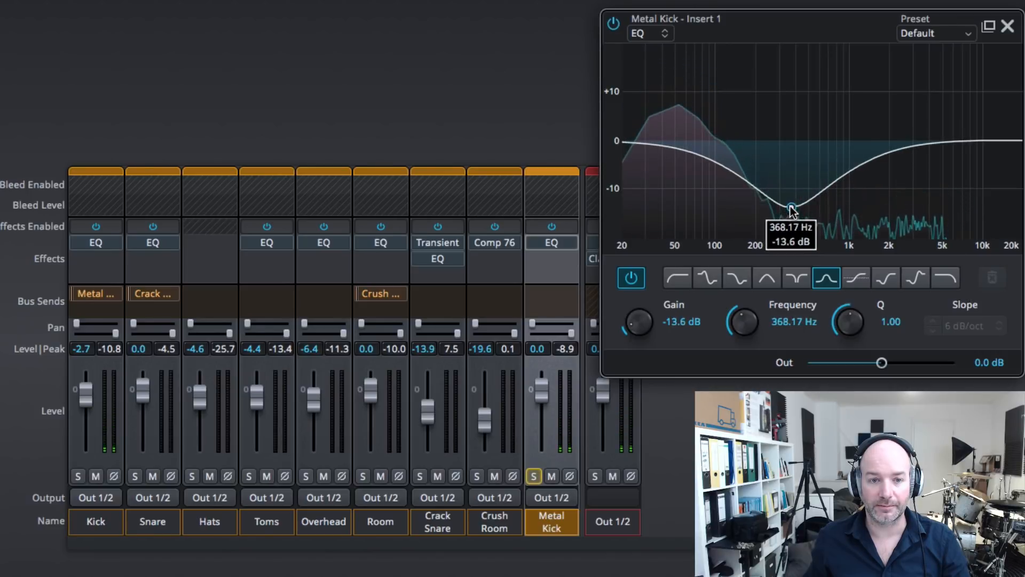
left_click_drag(911, 152, 916, 84)
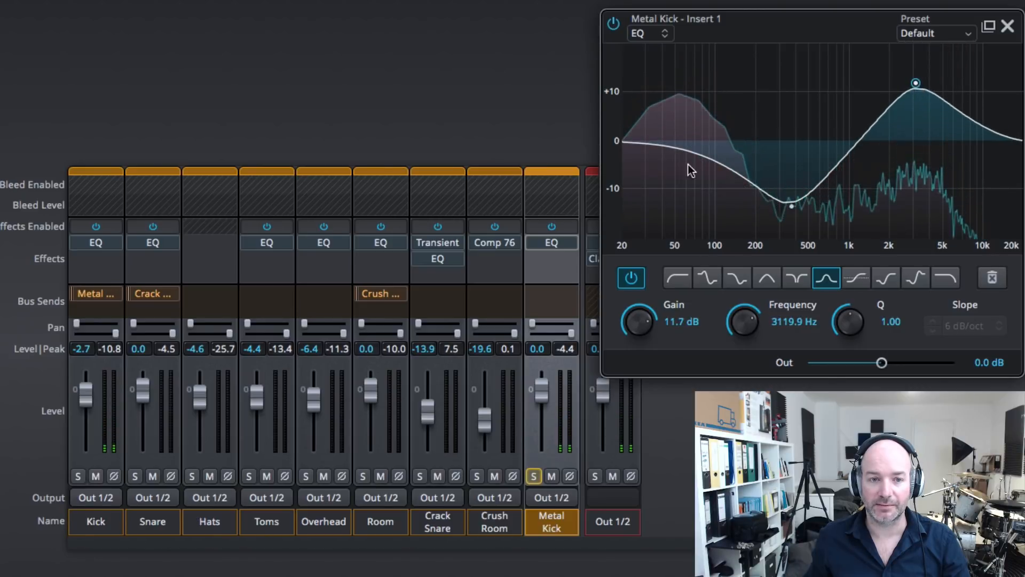
Step: Add a 3.0 dB low boost at 53.326 Hz, deepen the low-mid cut slightly, and close the Metal Kick EQ
left_click(685, 145)
left_click_drag(686, 145, 679, 119)
left_click_drag(790, 206, 791, 213)
left_click_drag(680, 118, 679, 118)
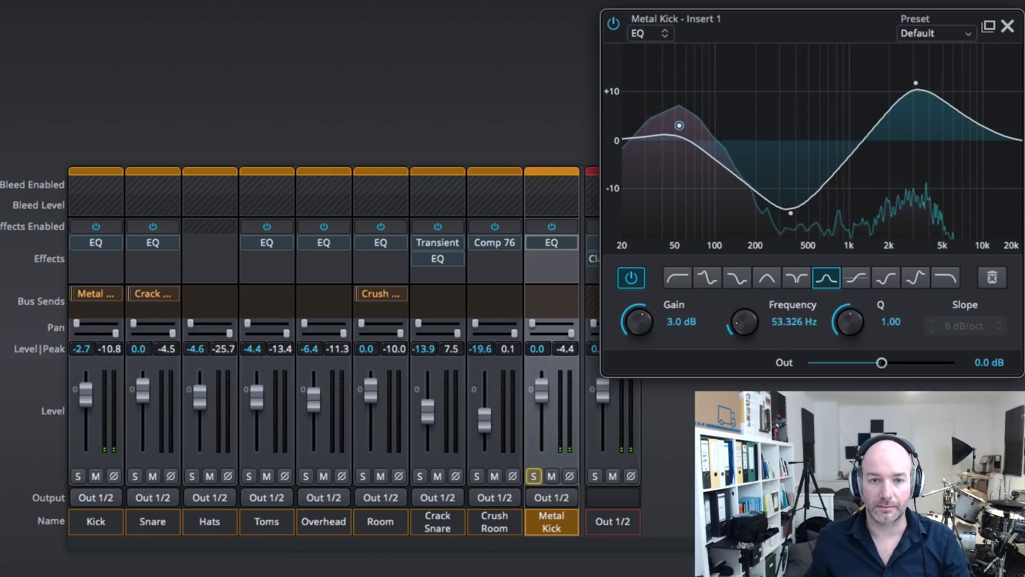
left_click(1007, 26)
Step: Insert the Transient dynamics effect in Metal Kick's second slot with sustain -4.80 and attack 3.30, and close its window
left_click(546, 258)
mouse_move(583, 300)
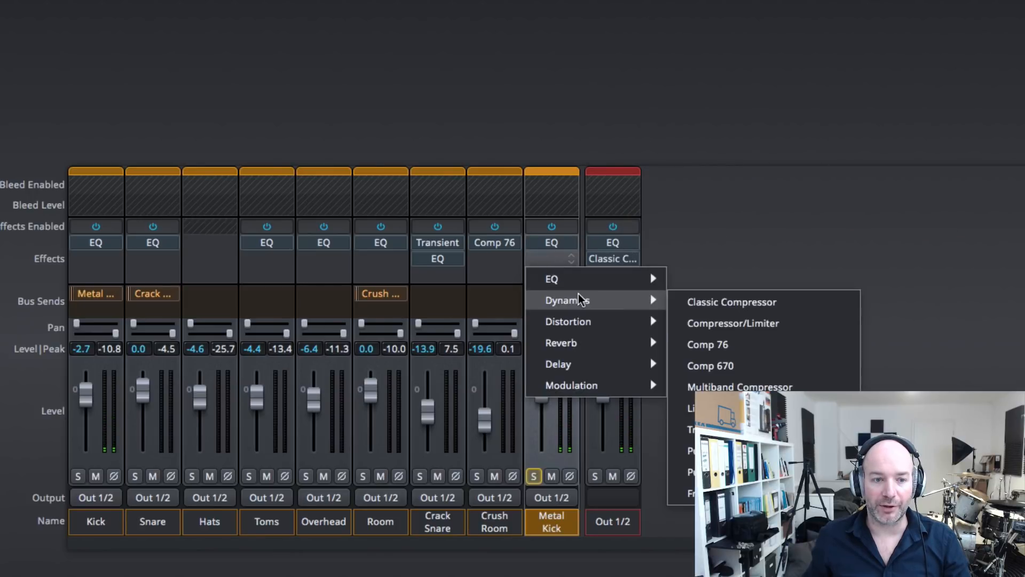
left_click(737, 428)
left_click_drag(806, 48, 864, 136)
left_click_drag(953, 203, 950, 224)
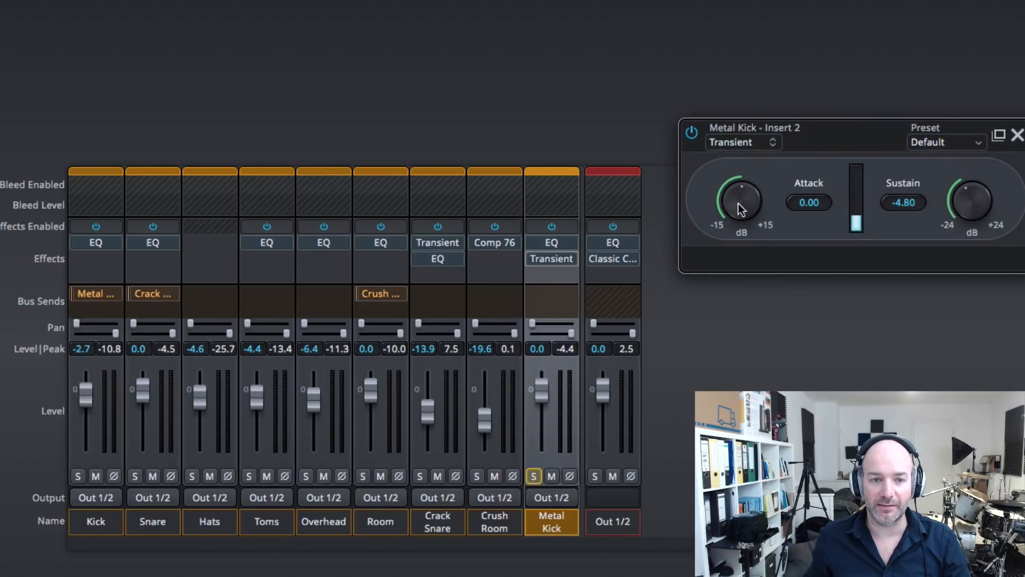
left_click_drag(739, 199, 742, 188)
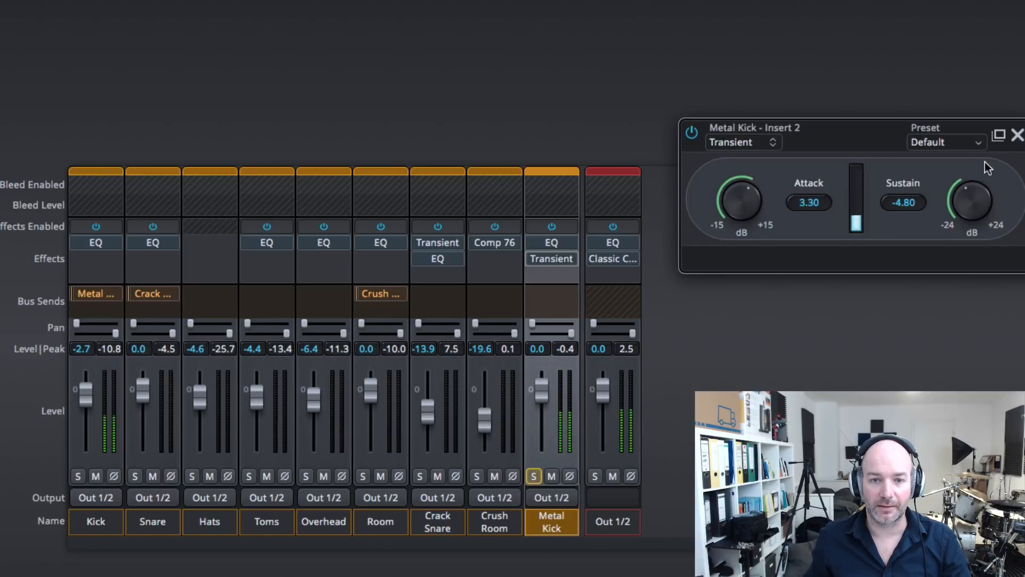
left_click(1017, 135)
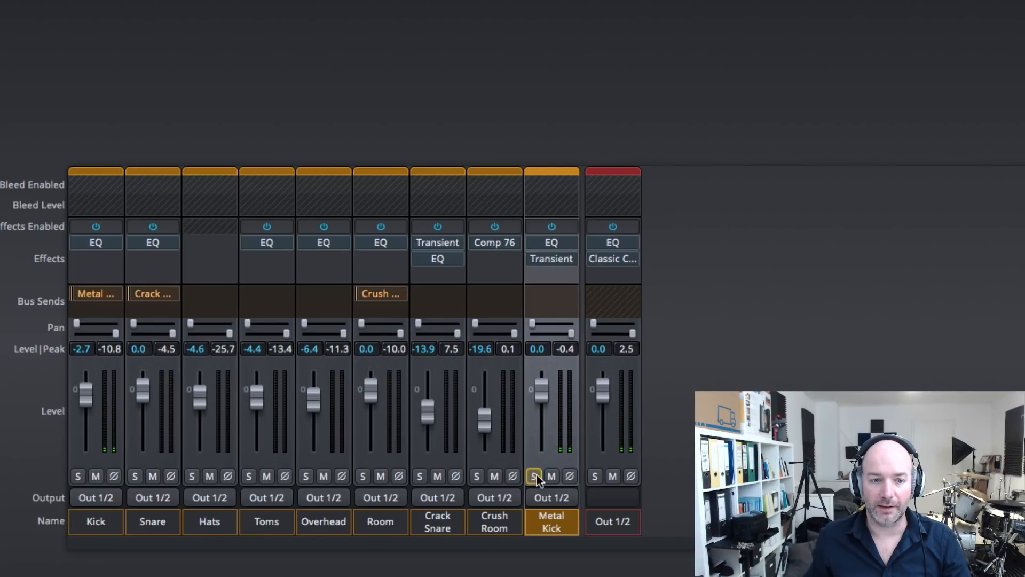
Step: Compare the original Kick channel with the Metal Kick bus by soloing each one alternately
left_click(79, 475)
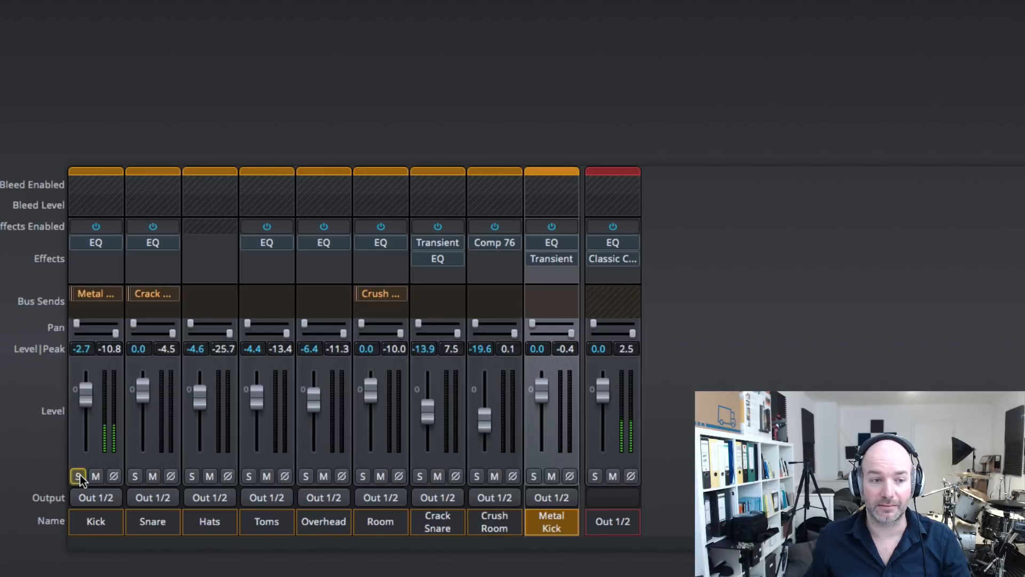
left_click(533, 475)
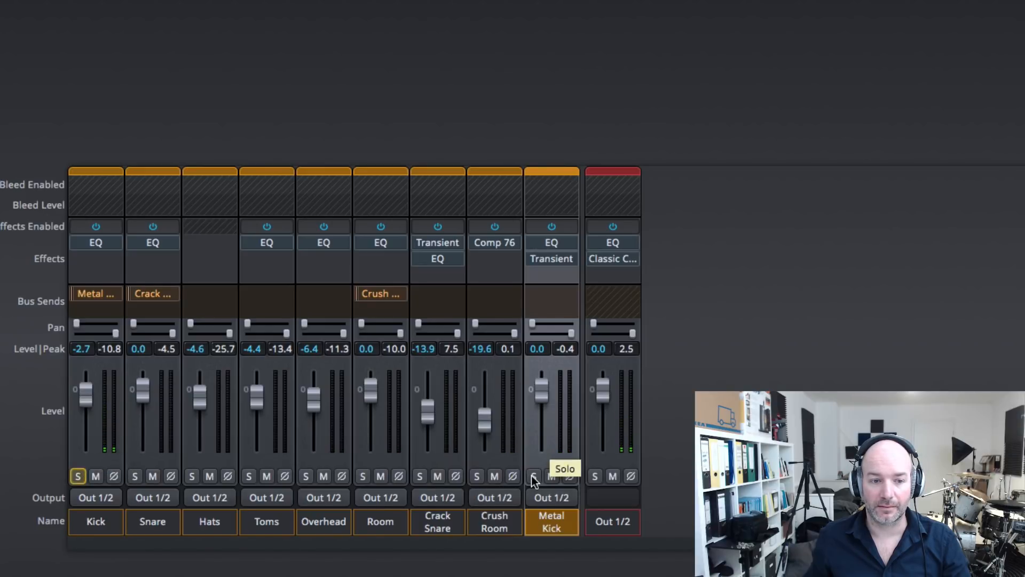
left_click(78, 475)
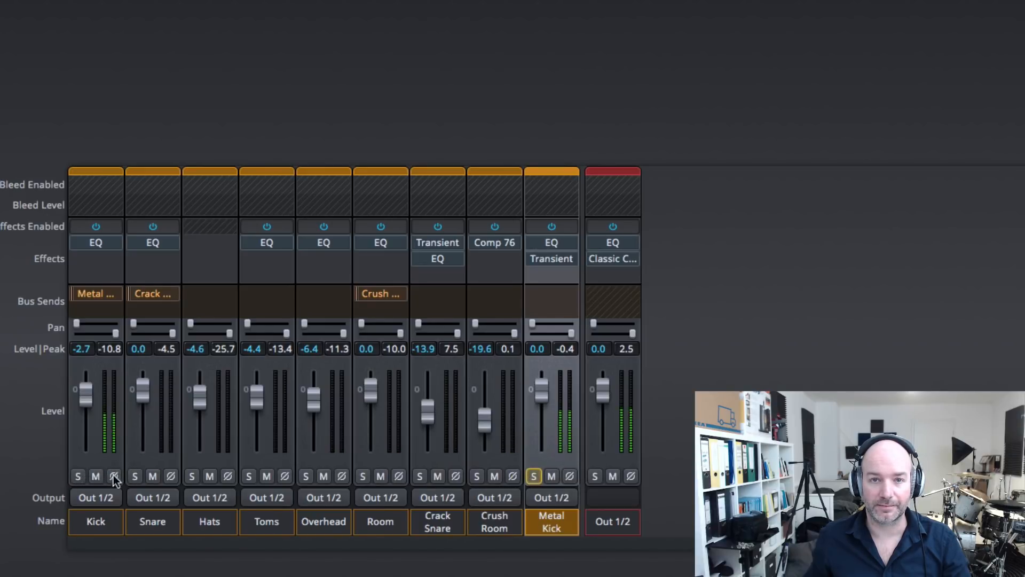
Step: Release the solo and blend the buses with Metal Kick at -14.5 dB, Crush Room at -16.5 dB and Crack Snare at -12.6 dB
mouse_move(546, 398)
left_mouse_down()
mouse_move(534, 480)
mouse_move(547, 424)
mouse_move(546, 438)
mouse_move(544, 424)
mouse_move(431, 413)
mouse_move(540, 417)
left_mouse_up()
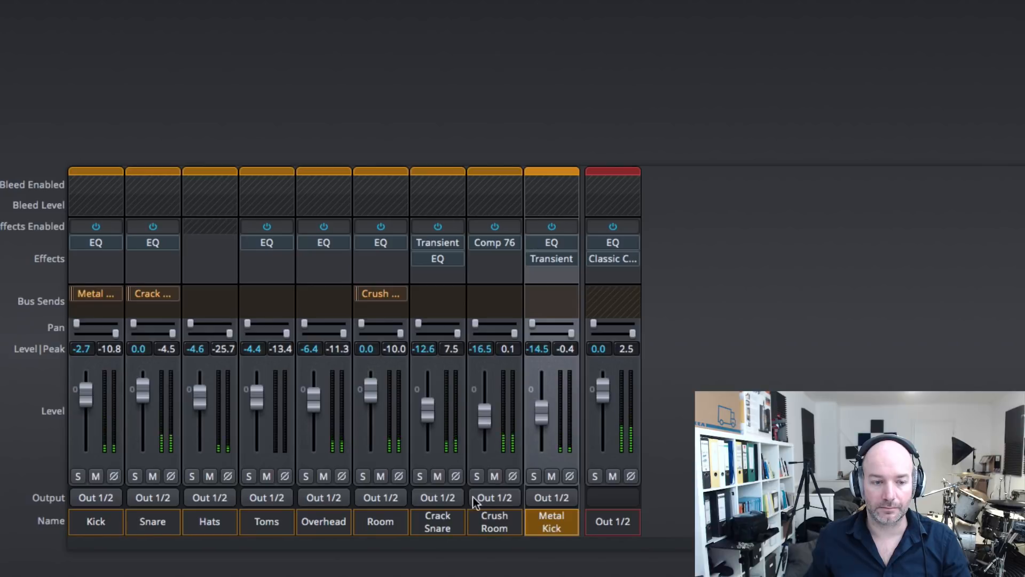
Step: Select the Crack Snare, Crush Room and Metal Kick buses and toggle their mutes together to compare the mix with and without them
left_click(458, 522)
left_click(546, 522, "shift")
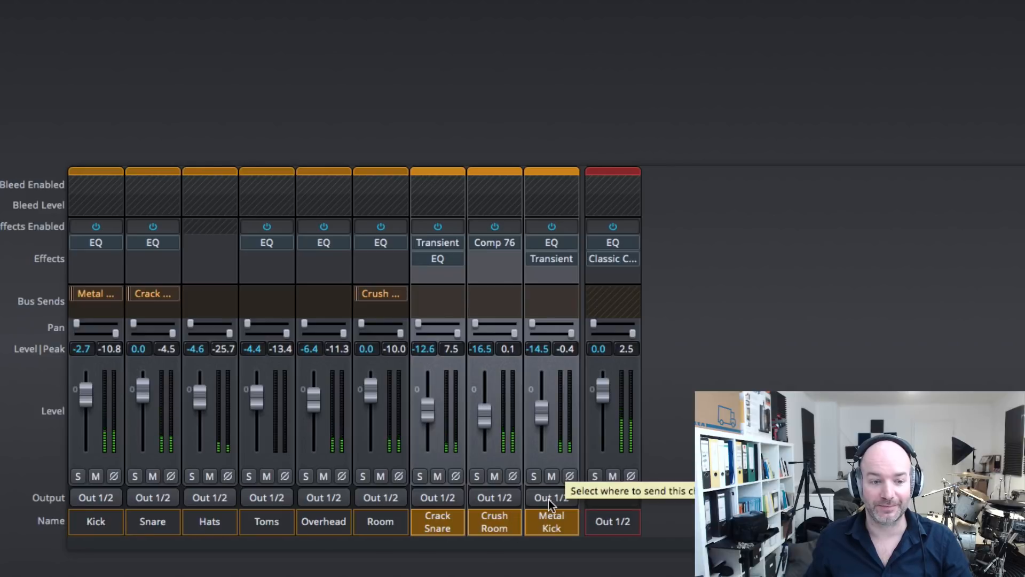
left_click(496, 477)
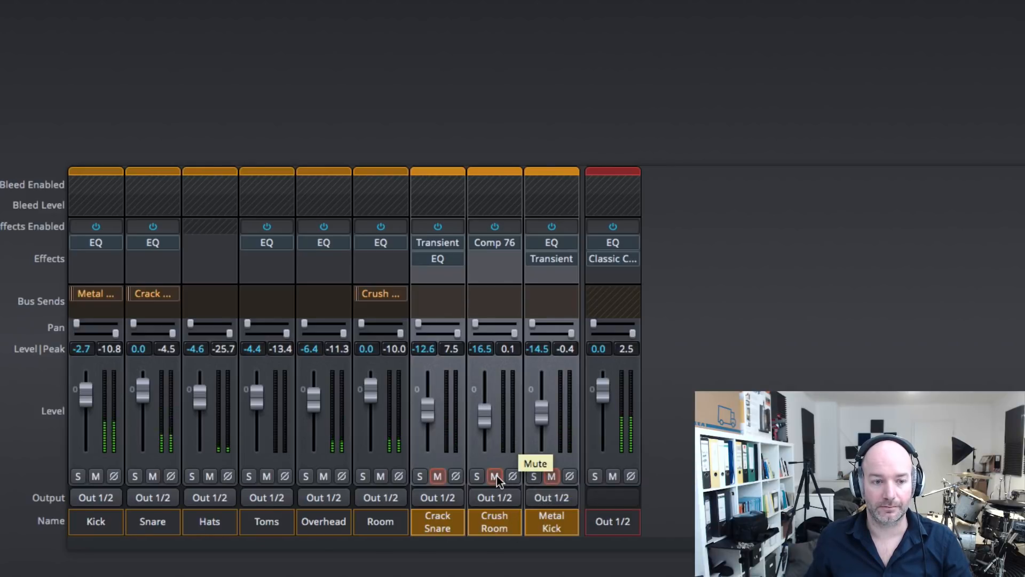
left_click(496, 476)
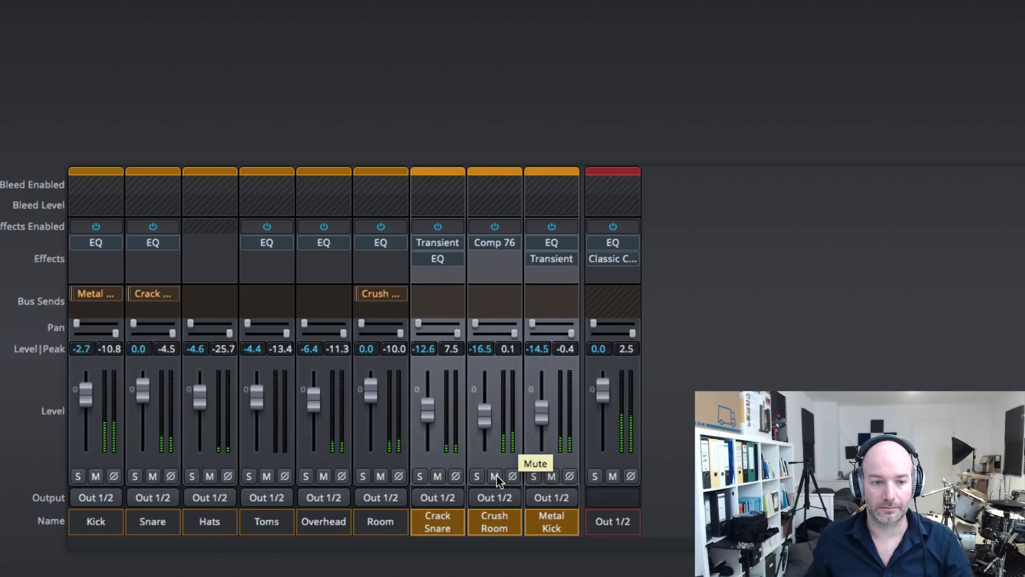
left_click(496, 477)
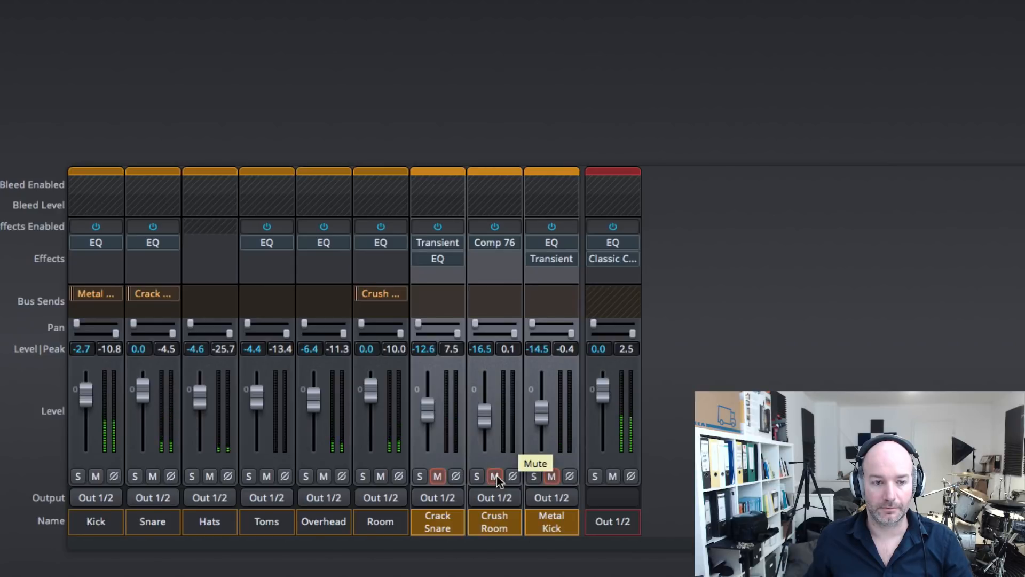
left_click(496, 477)
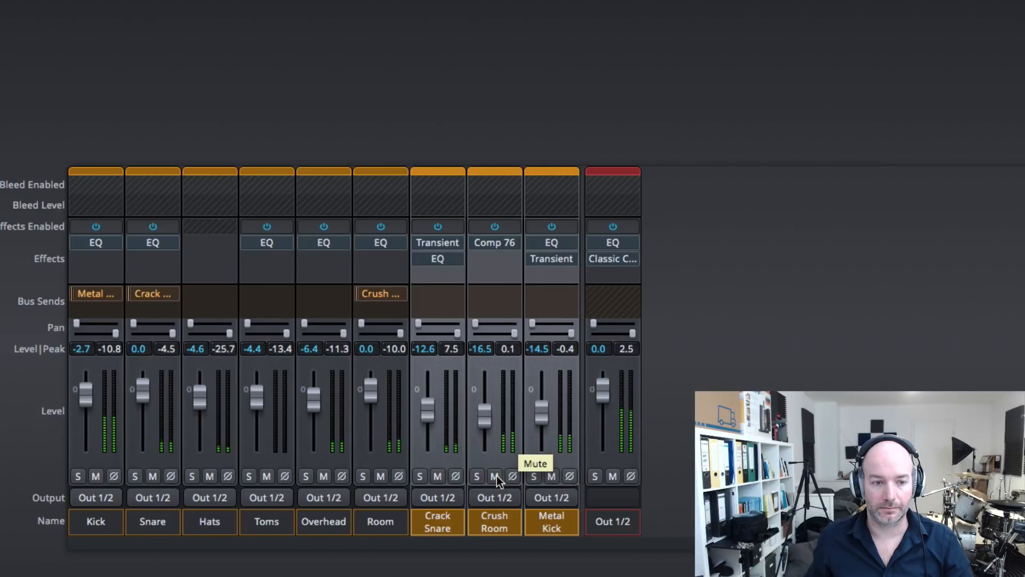
left_click(496, 477)
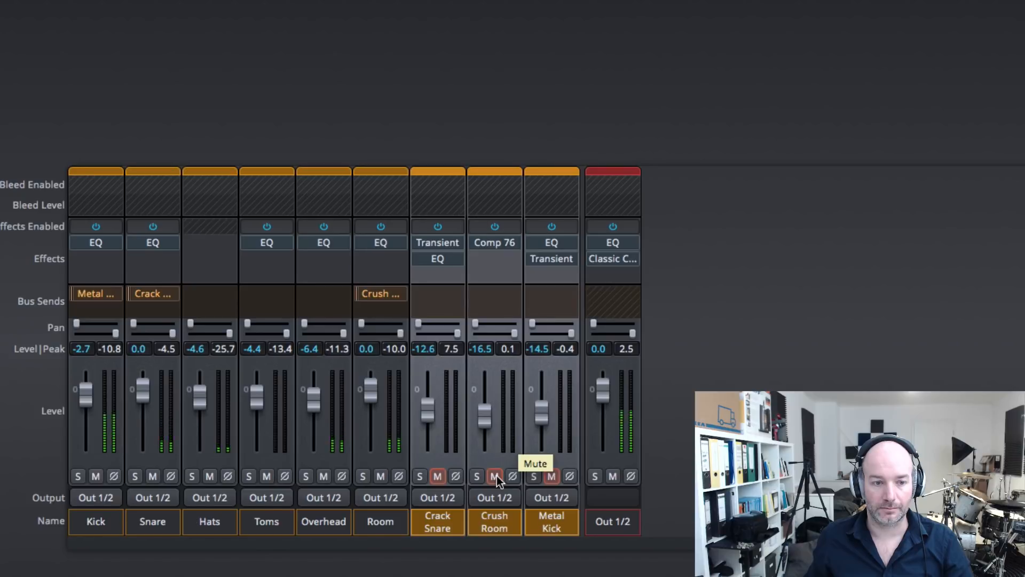
left_click(496, 477)
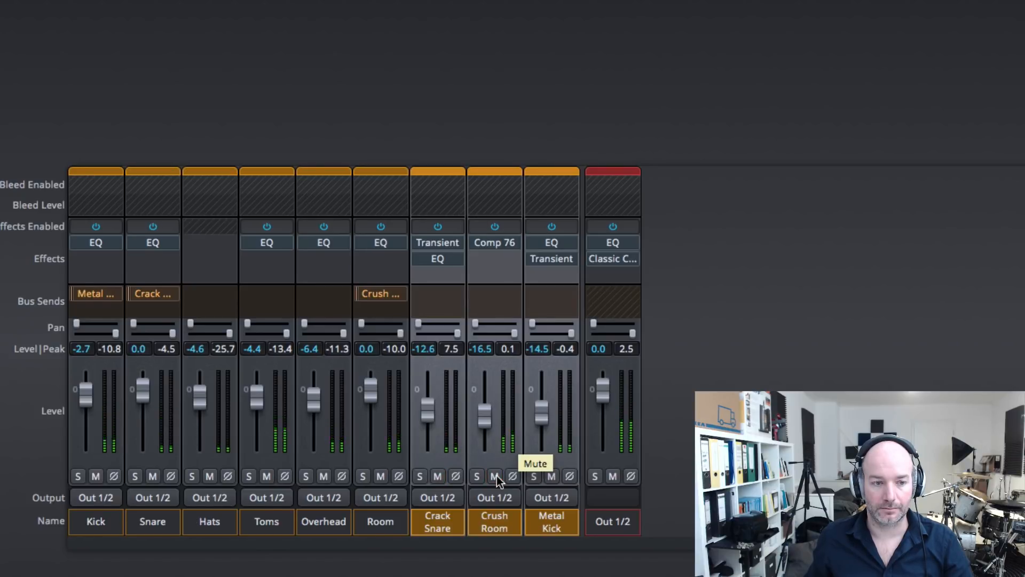
left_click(496, 477)
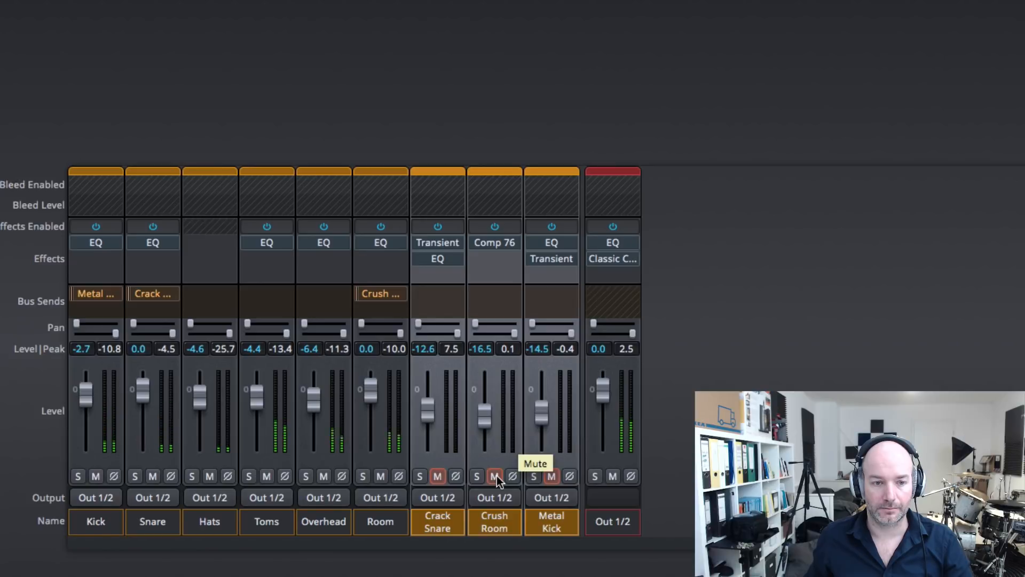
Step: Bypass the effects on all channels from Kick to Metal Kick and on Out 1/2 to hear the unprocessed drums
left_click(96, 526)
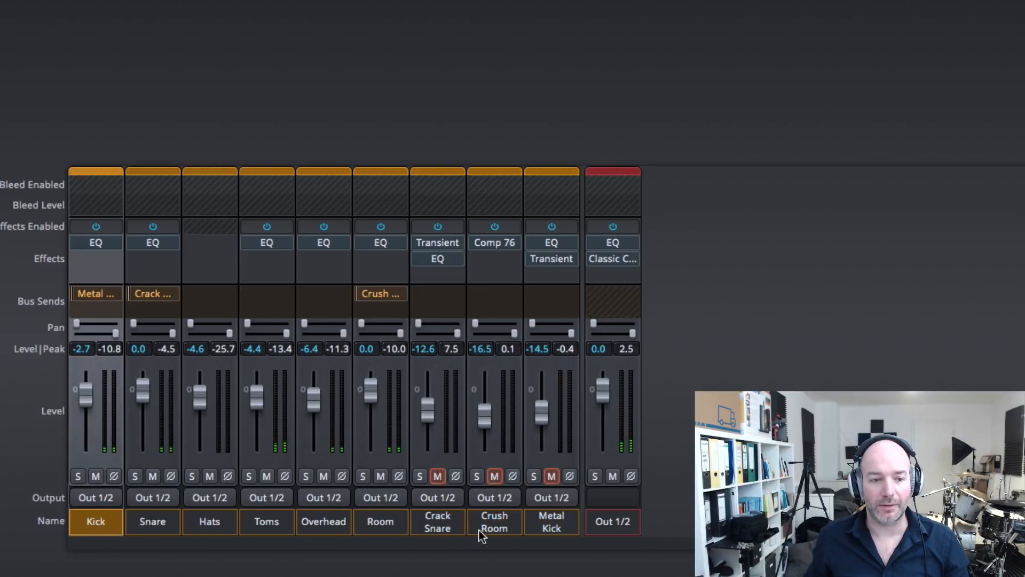
left_click(571, 524, "shift")
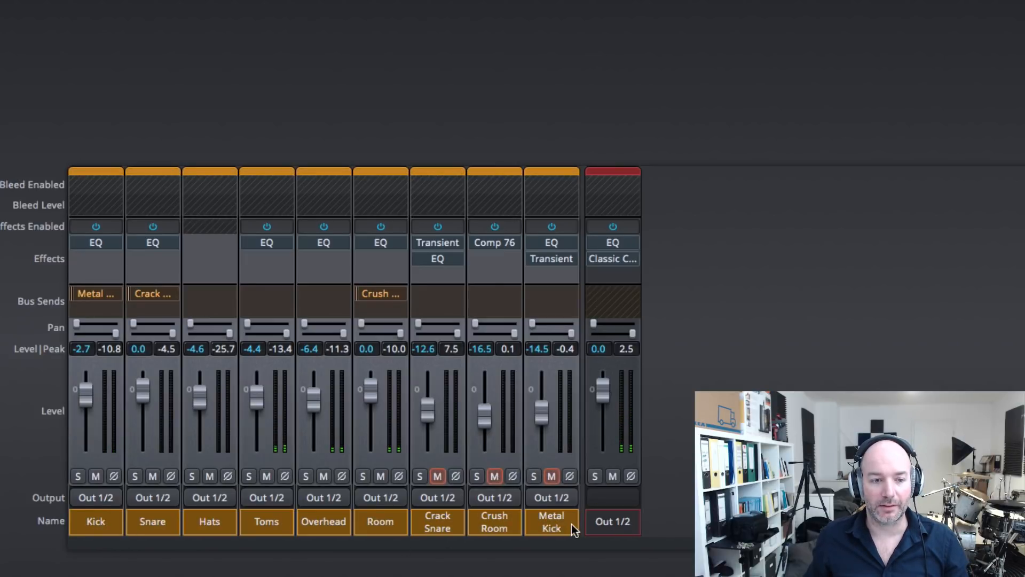
left_click(495, 226)
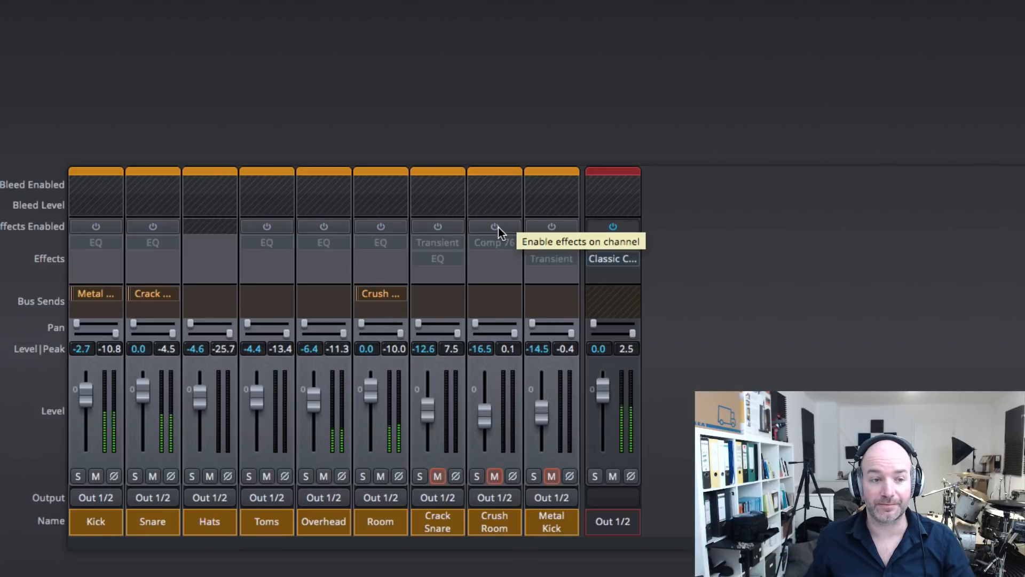
left_click(614, 226)
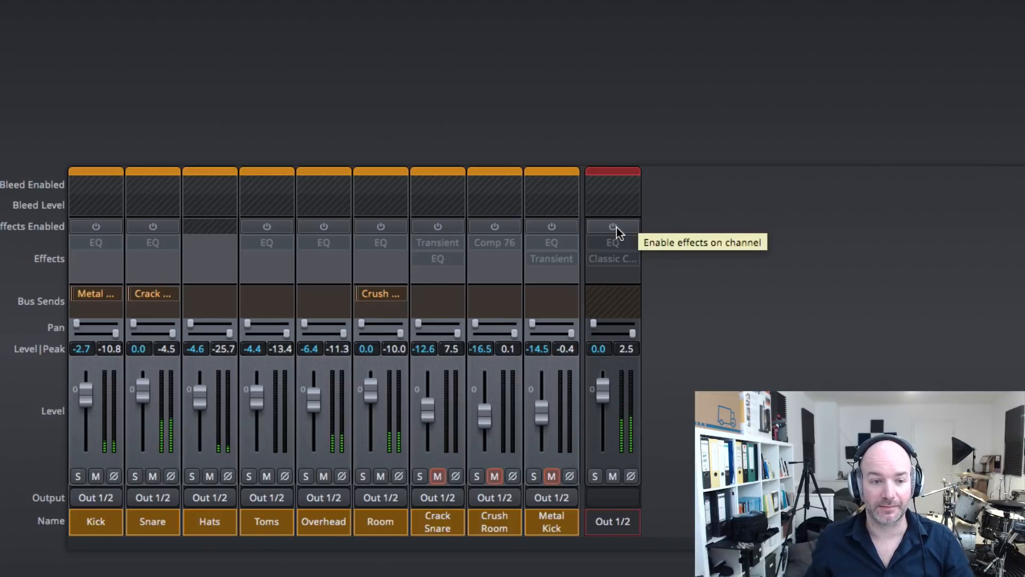
left_click(614, 229)
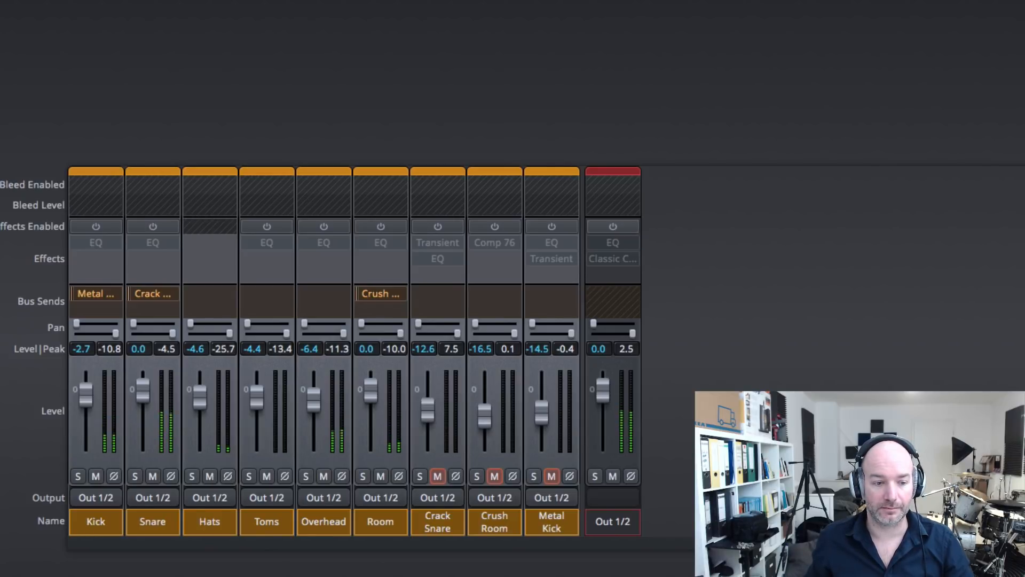
Step: Re-enable the effects on Out 1/2 and all selected channels, and unmute the three parallel buses
left_click(613, 227)
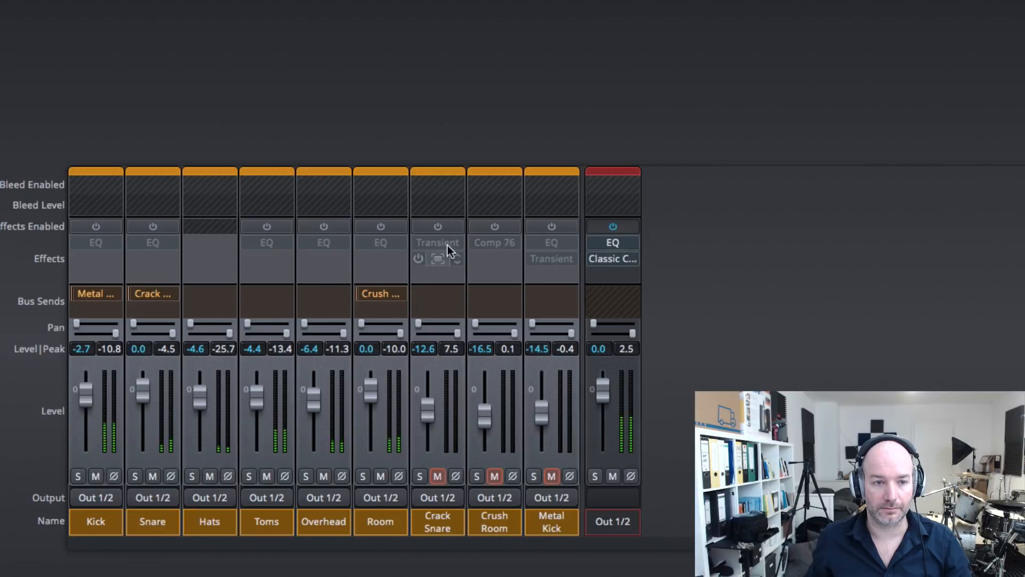
left_click(439, 227)
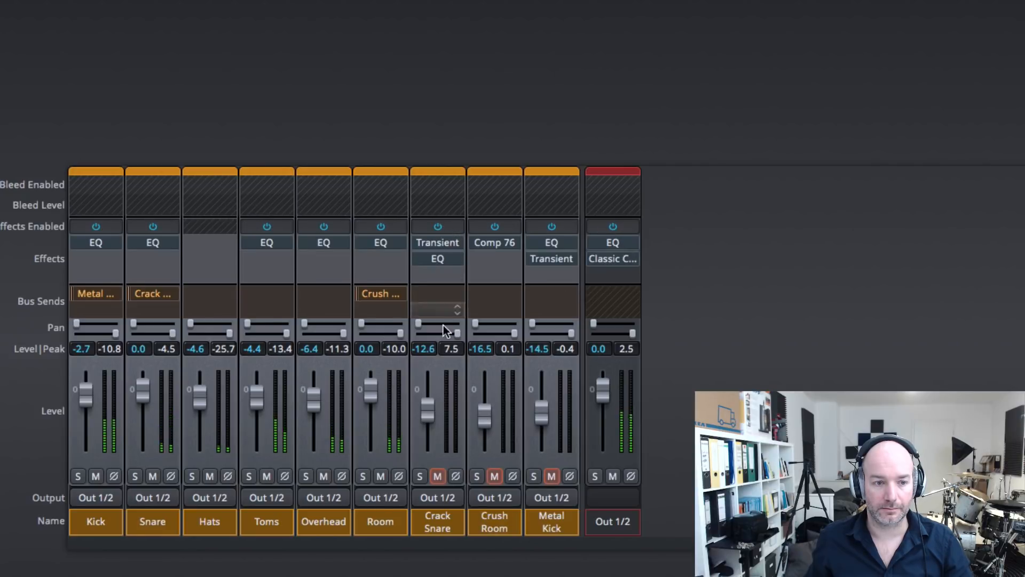
left_click(440, 474)
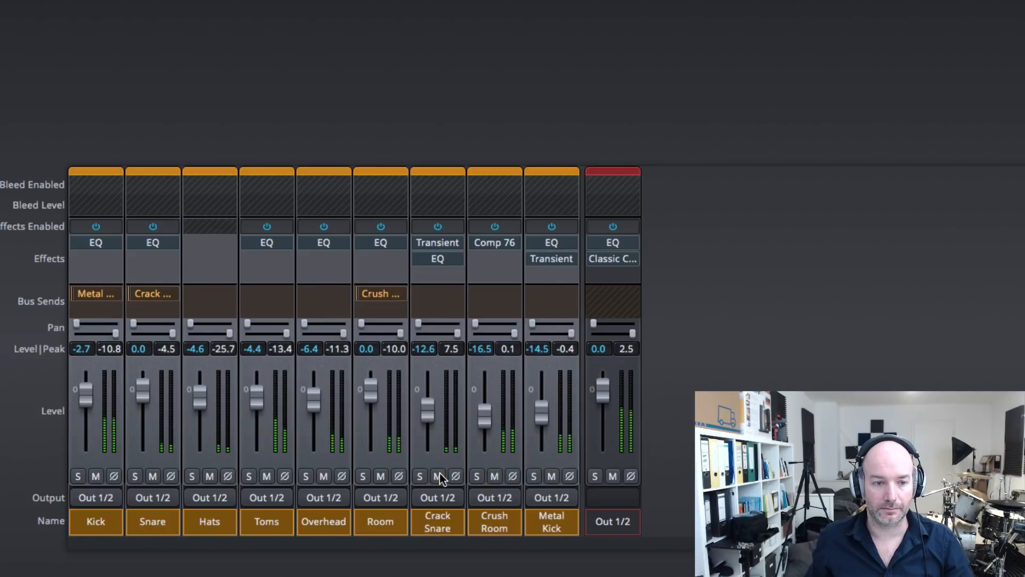